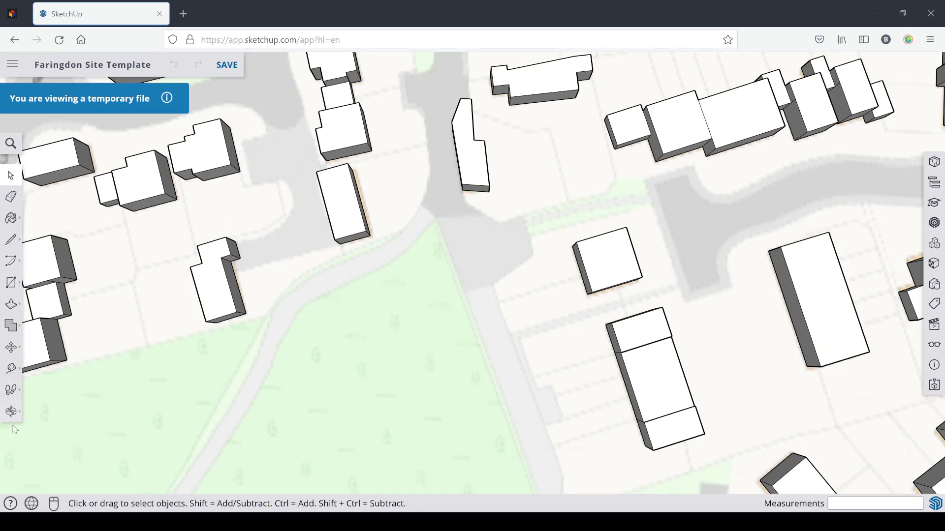
pyautogui.click(11, 411)
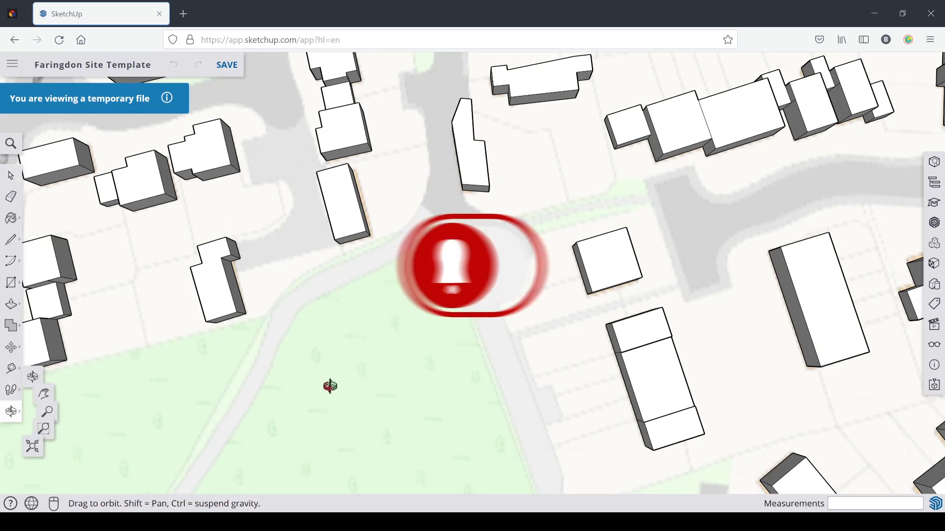
pyautogui.moveTo(326, 384); pyautogui.dragTo(345, 408)
pyautogui.moveTo(315, 246); pyautogui.dragTo(306, 194)
pyautogui.scroll(-6, 504, 207)
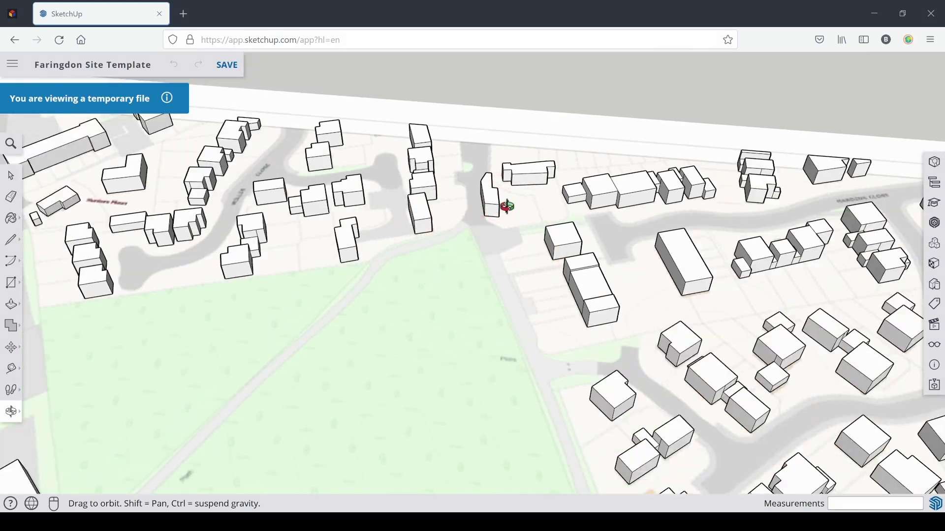
pyautogui.moveTo(416, 320); pyautogui.dragTo(569, 249)
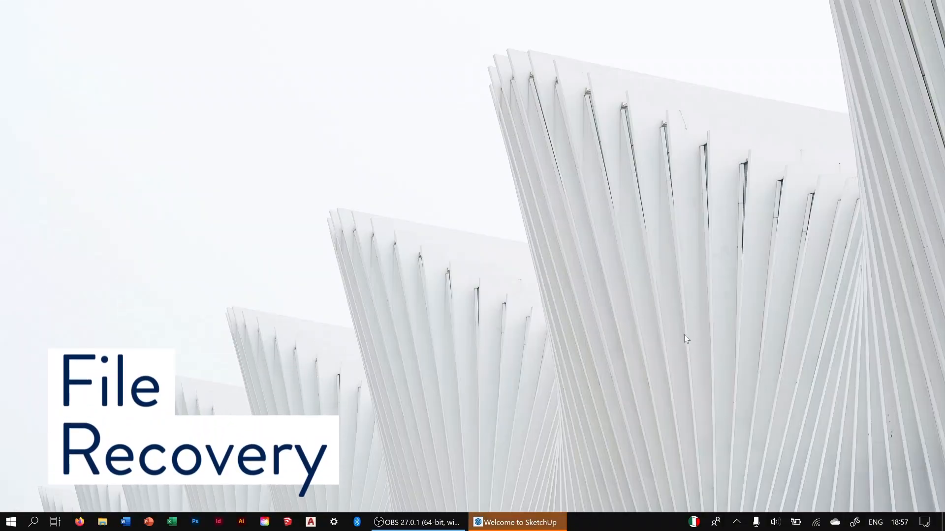
# Step: Switch to the SketchUp welcome window and open the recovered Final Sketchup.skb from the recent files
pyautogui.click(546, 522)
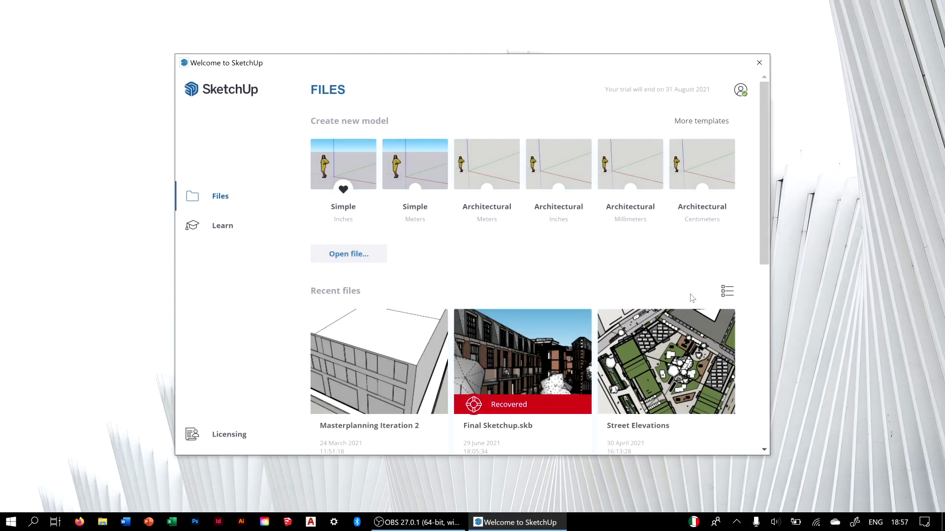
pyautogui.scroll(-6, 692, 298)
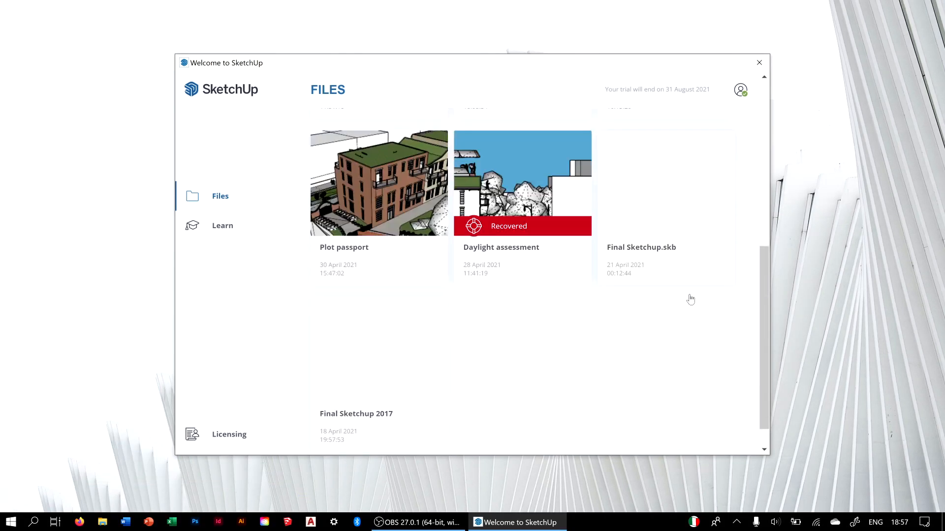
pyautogui.scroll(-1, 691, 299)
pyautogui.scroll(2, 690, 299)
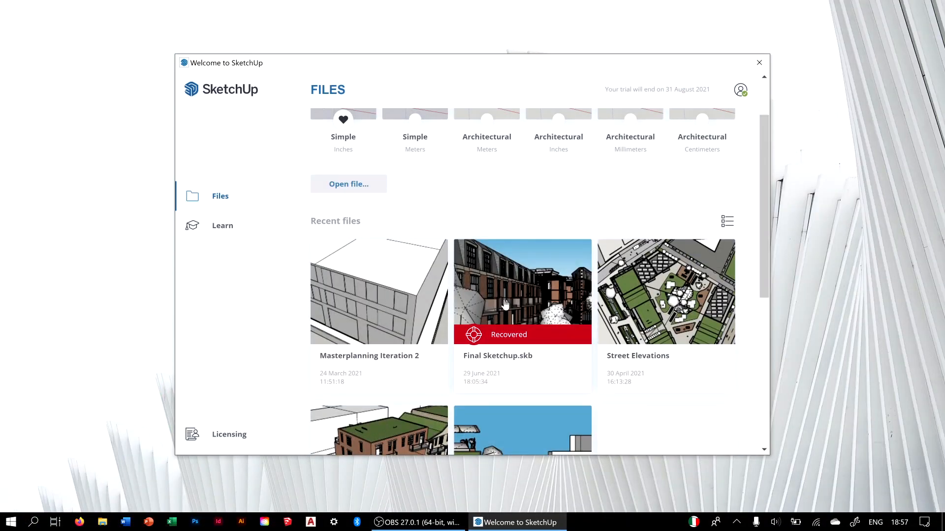
pyautogui.click(505, 305)
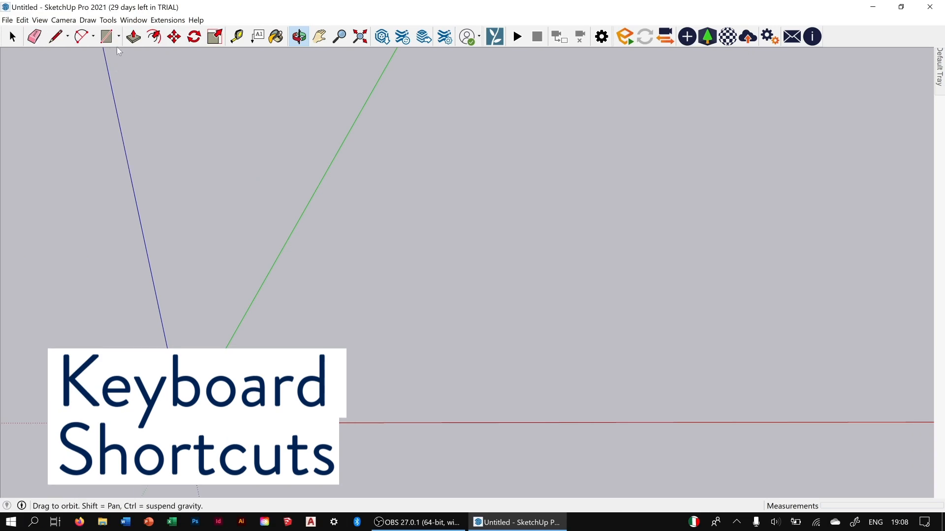
# Step: Review the keyboard shortcuts assigned to the modelling tools and the drawing, camera and editing commands
pyautogui.click(107, 19)
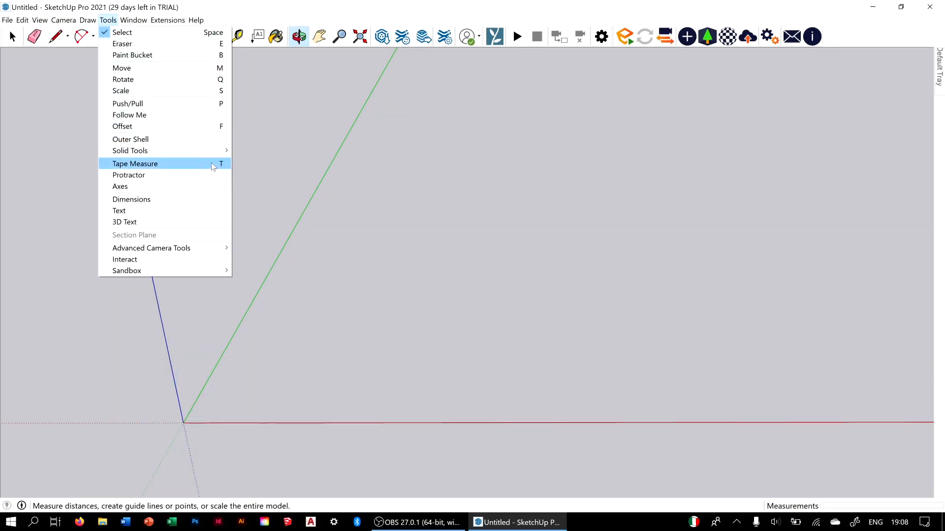
pyautogui.moveTo(95, 20)
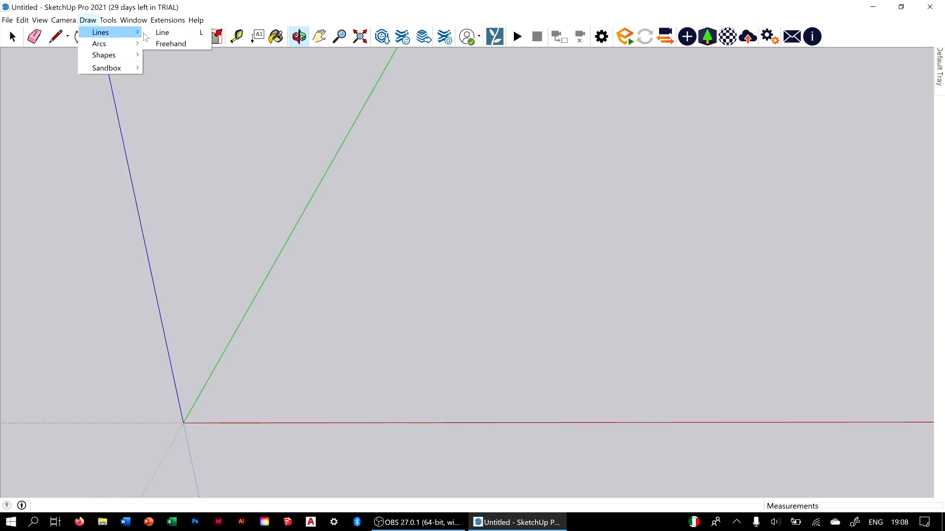
pyautogui.moveTo(64, 23)
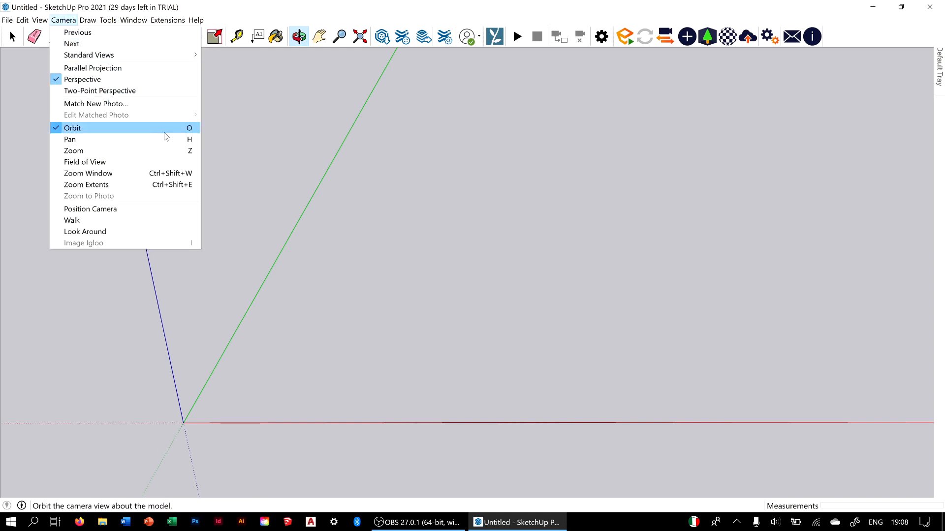
pyautogui.moveTo(22, 20)
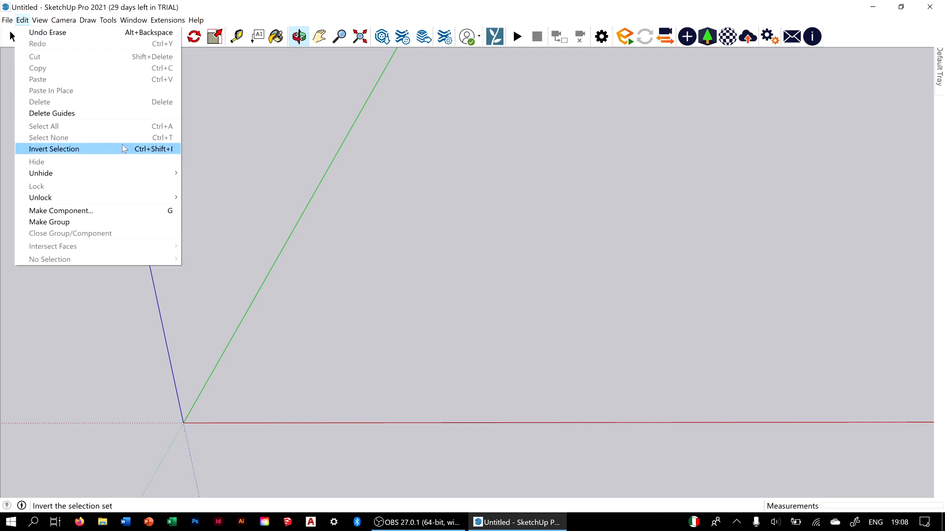
pyautogui.click(337, 300)
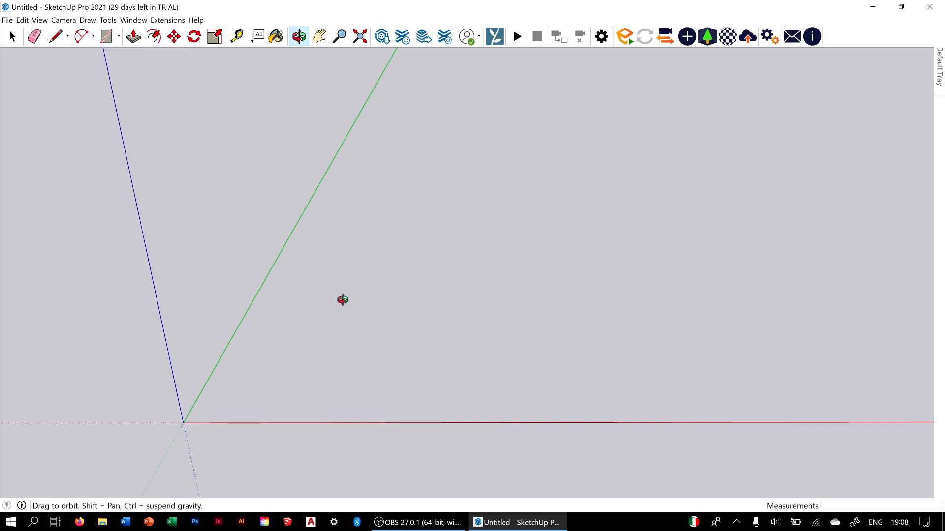
# Step: Select the rectangular upper front face of the building, and switch the selection to the larger front face around it
pyautogui.press('space')
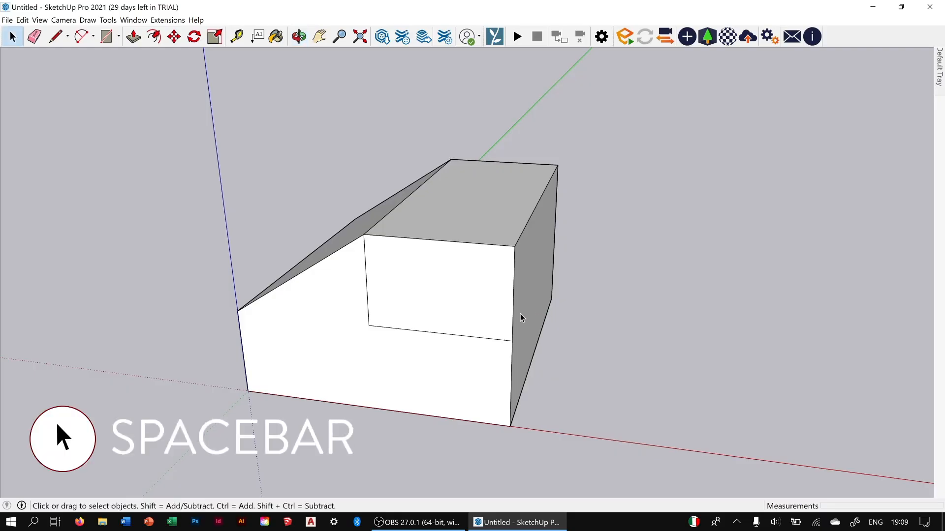
pyautogui.click(452, 319)
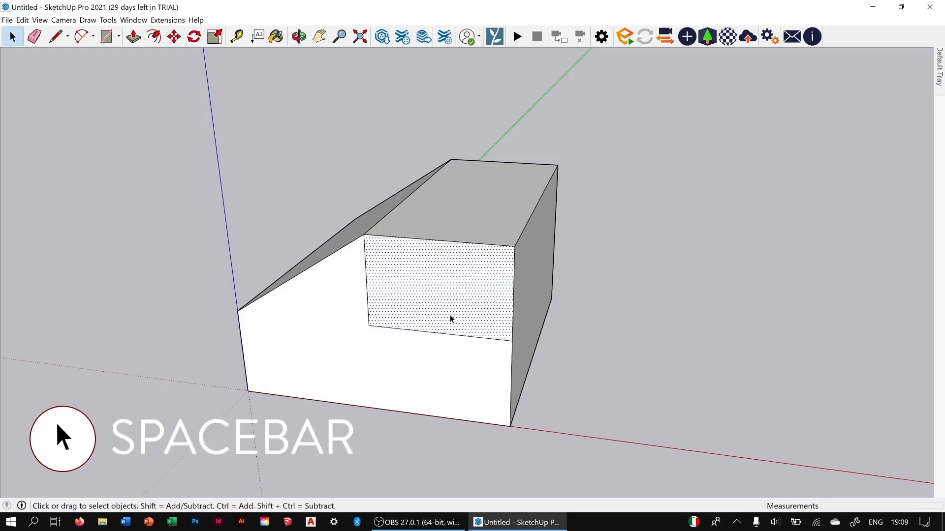
pyautogui.click(385, 374)
# Step: Erase the upper front edge of the raised block and the vertical edge at its outer front corner
pyautogui.press('e')
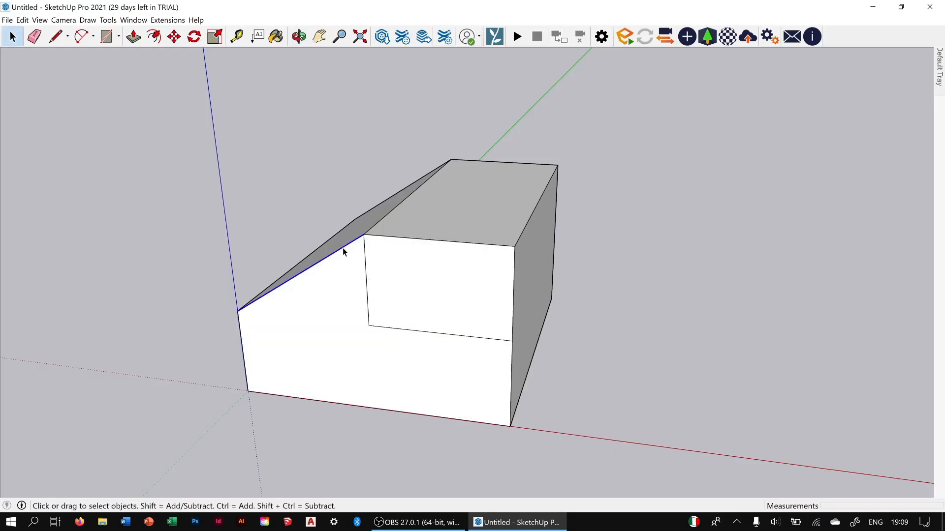
pyautogui.click(485, 243)
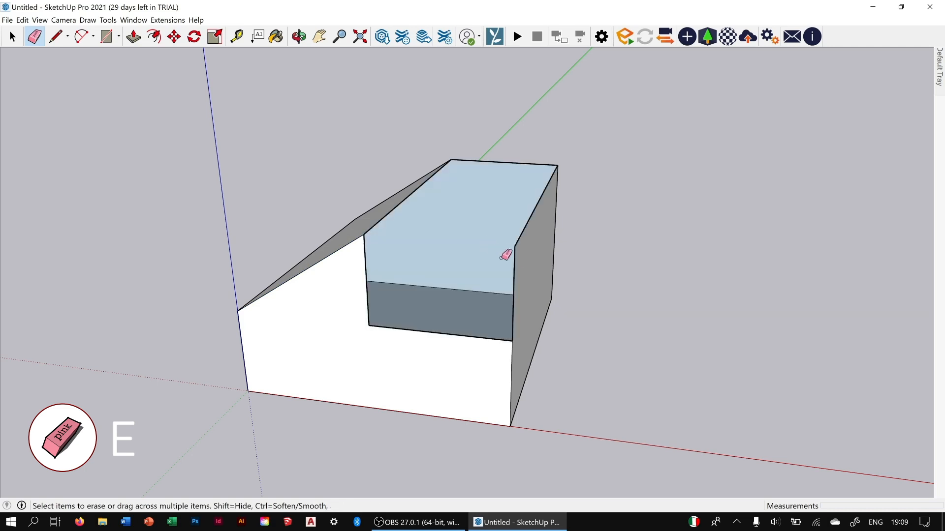
pyautogui.click(516, 269)
# Step: Redraw the raised block's 1.50 m vertical corner edge and its upper front edge with the Line tool
pyautogui.press('l')
pyautogui.click(513, 340)
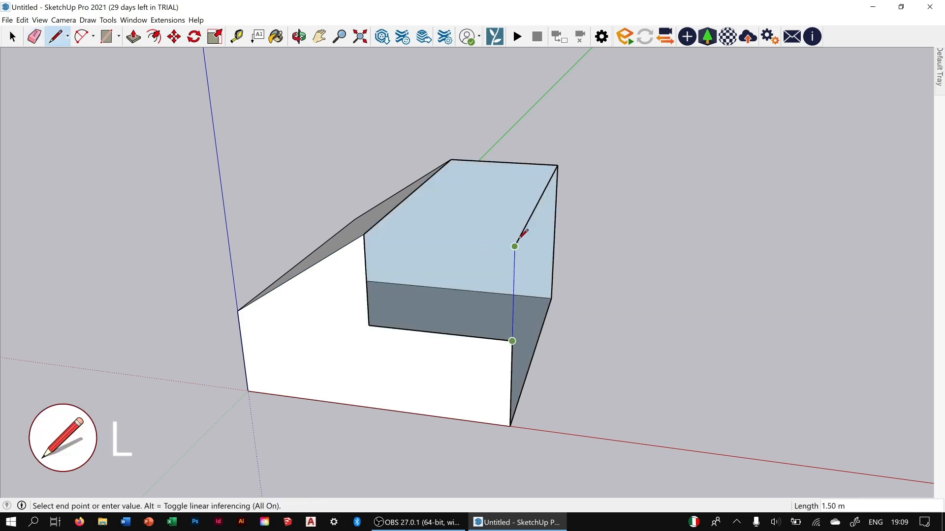
pyautogui.click(514, 246)
pyautogui.click(364, 235)
# Step: Draw a rectangle about 6.43 m by 3.29 m at flat roof level, starting from the roof's inner front corner
pyautogui.press('r')
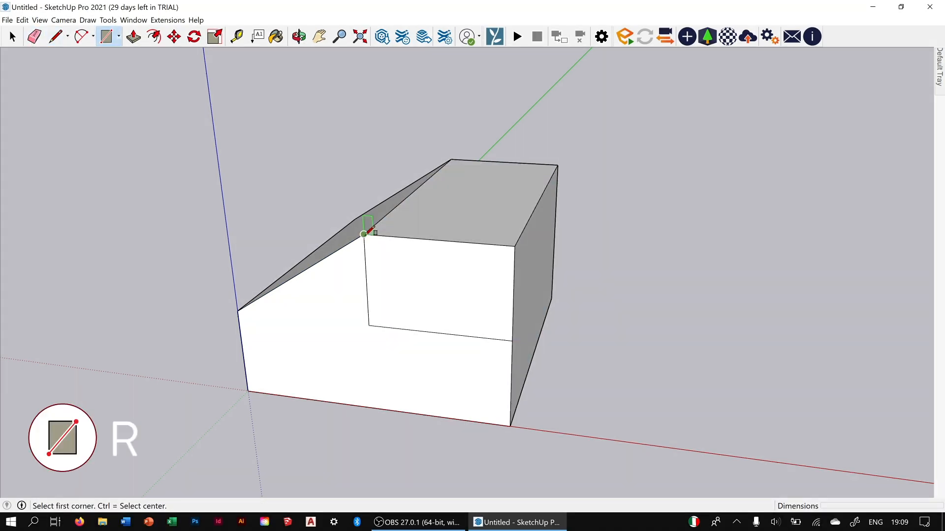
pyautogui.click(364, 234)
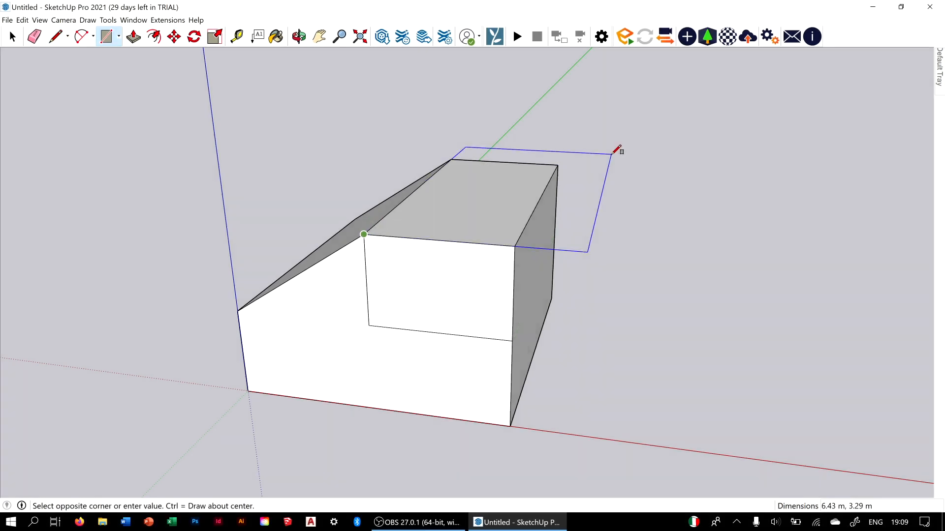
pyautogui.click(612, 153)
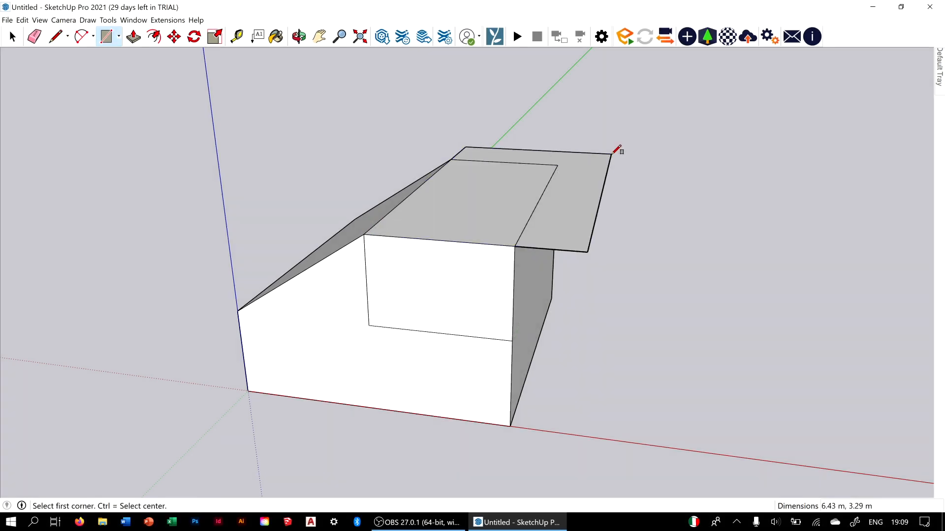
# Step: Place a vertical guide with Tape Measure along the building's outer front corner, from the ground to the roof corner
pyautogui.moveTo(615, 149); pyautogui.dragTo(570, 374, button='middle')
pyautogui.press('t')
pyautogui.click(592, 394)
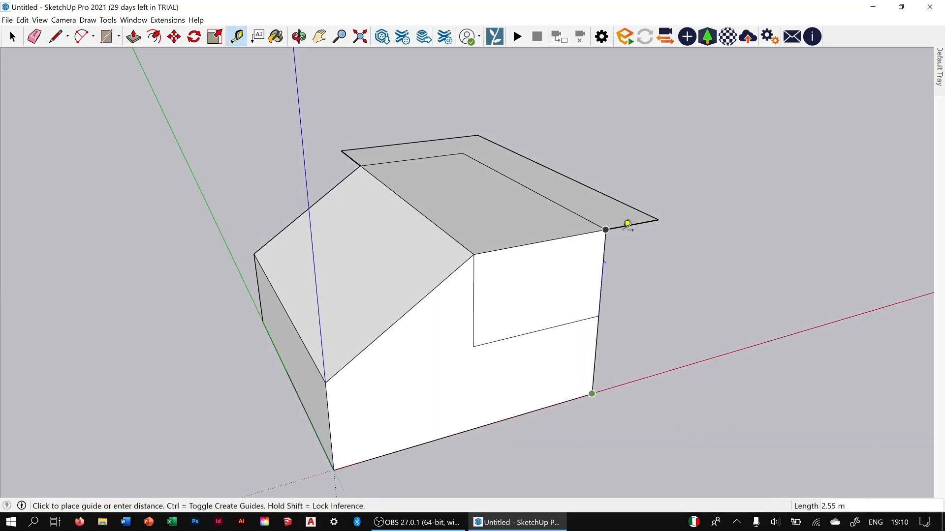
pyautogui.click(605, 229)
# Step: Push the rectangular upper front face back 5.11 m to cut away the block, and start a move from the lower outer corner
pyautogui.press('p')
pyautogui.click(556, 276)
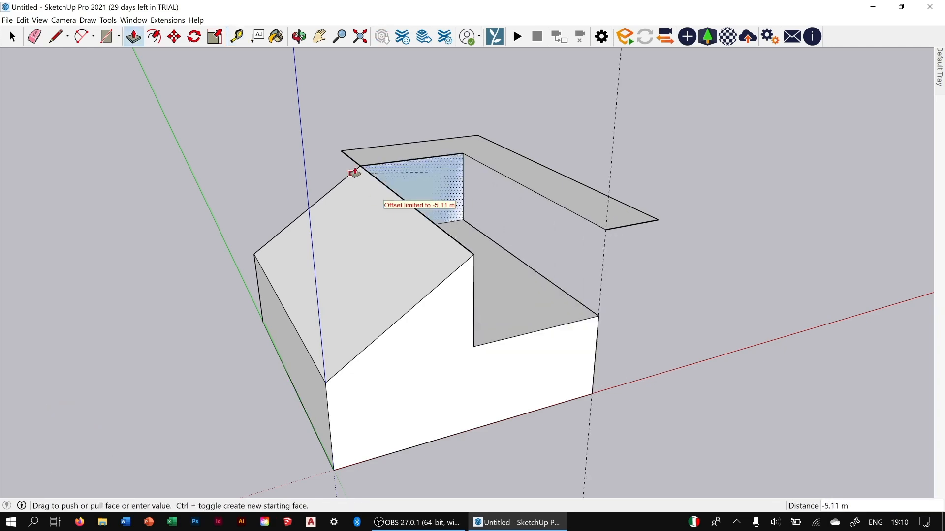
pyautogui.click(355, 172)
pyautogui.press('m')
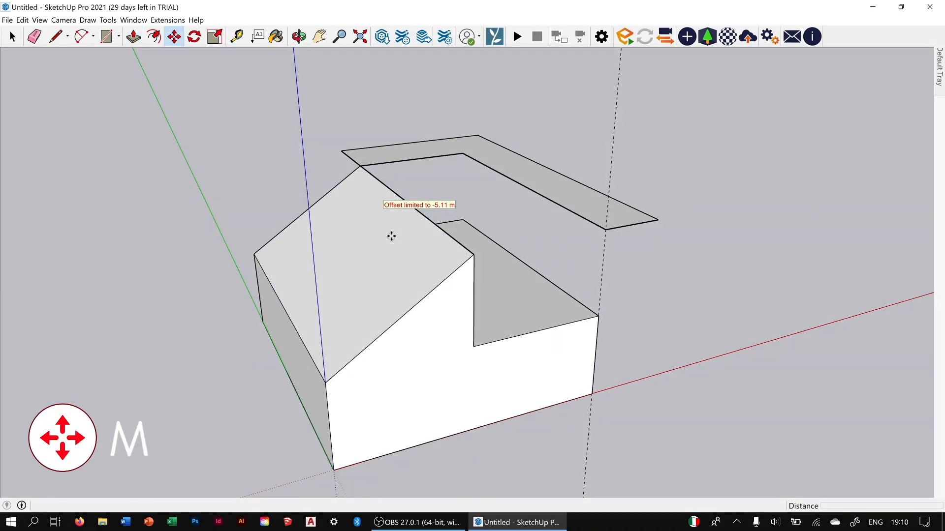
pyautogui.click(596, 395)
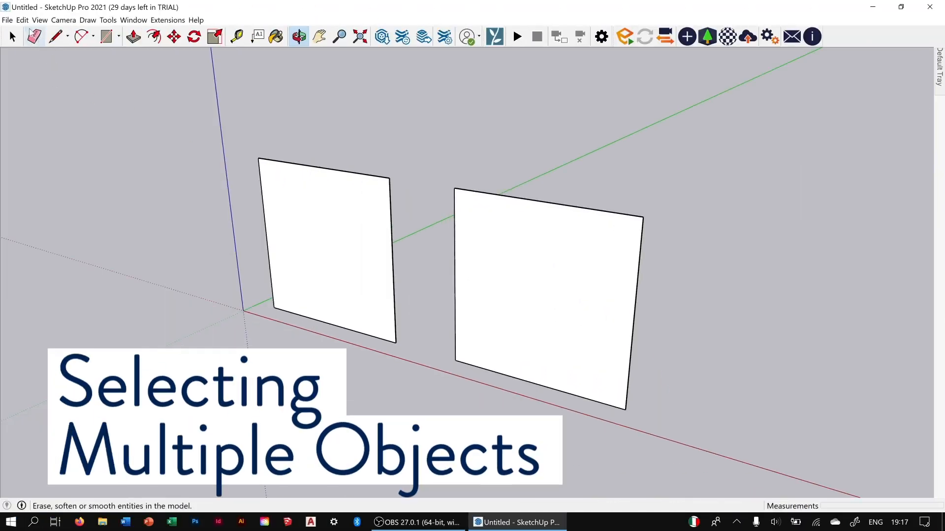
# Step: Select the face and edges of the smaller rectangle, and add the larger rectangle's face and all its edges to the selection
pyautogui.click(13, 36)
pyautogui.click(297, 200)
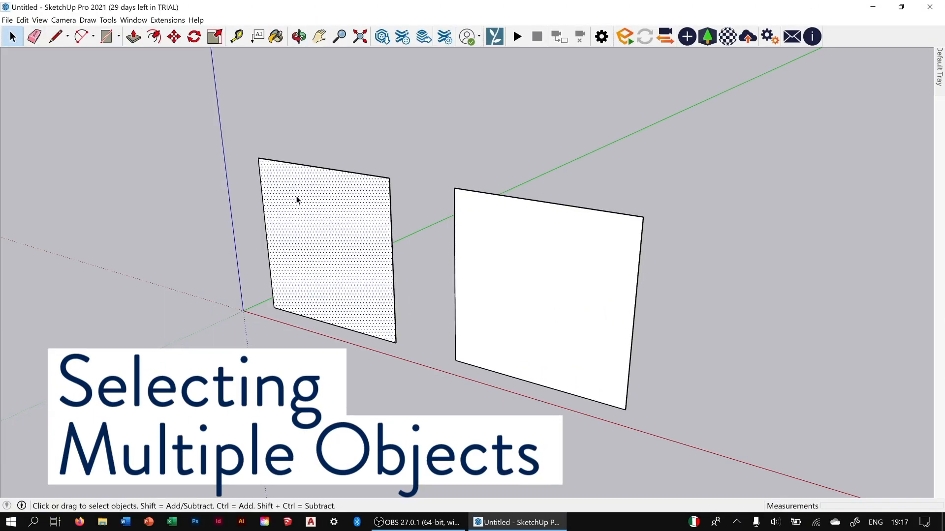
pyautogui.keyDown('shift'); pyautogui.click(302, 166); pyautogui.keyUp('shift')
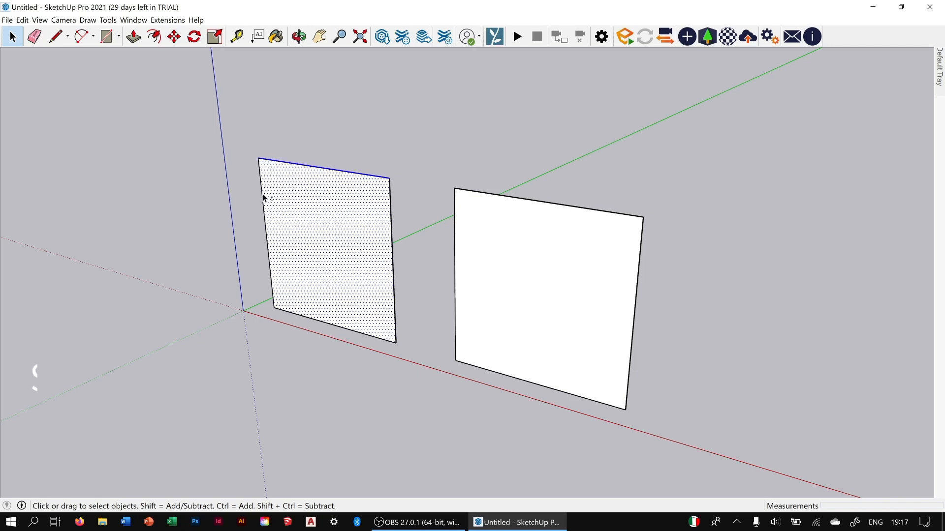
pyautogui.keyDown('shift'); pyautogui.click(262, 197); pyautogui.keyUp('shift')
pyautogui.keyDown('shift'); pyautogui.click(380, 339); pyautogui.keyUp('shift')
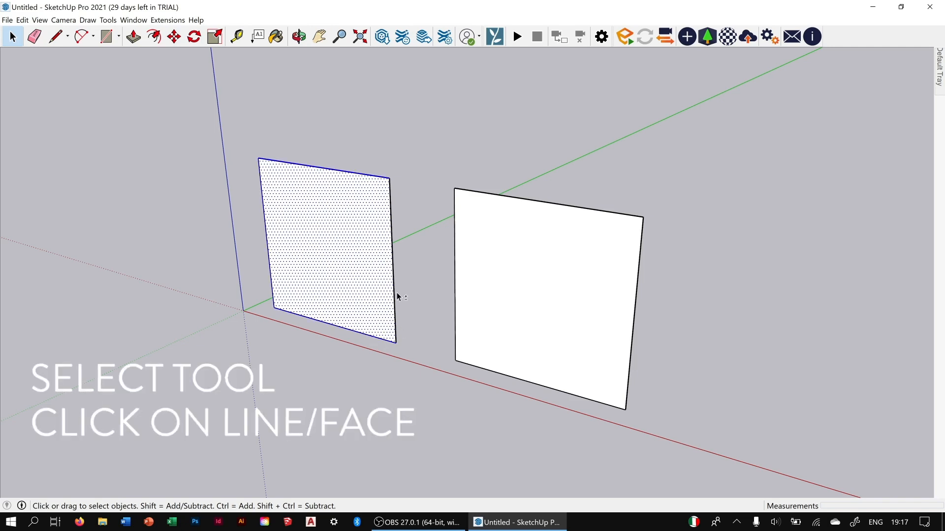
pyautogui.keyDown('shift'); pyautogui.doubleClick(533, 292); pyautogui.keyUp('shift')
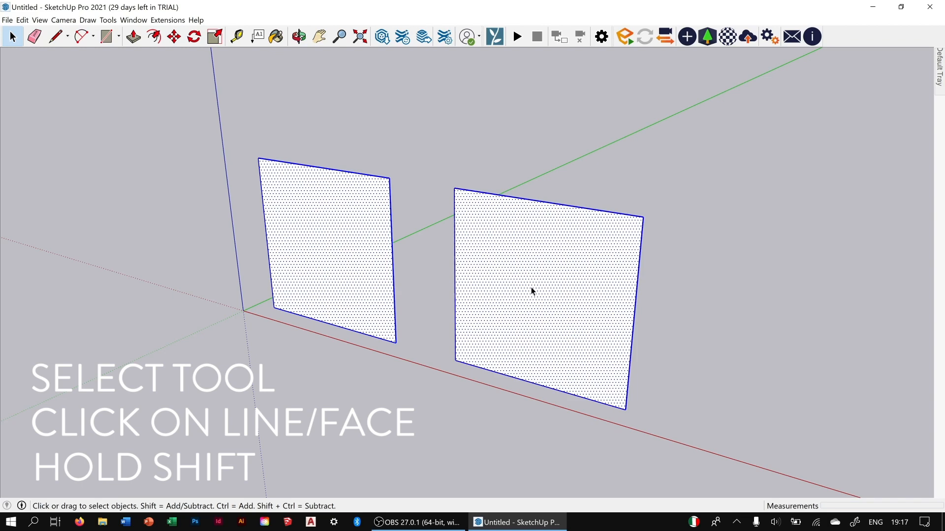
# Step: Move both selected rectangles about 6' 4" along the red axis, and scale them up from the larger rectangle's upper outer corner
pyautogui.press('m')
pyautogui.moveTo(395, 344); pyautogui.dragTo(437, 354)
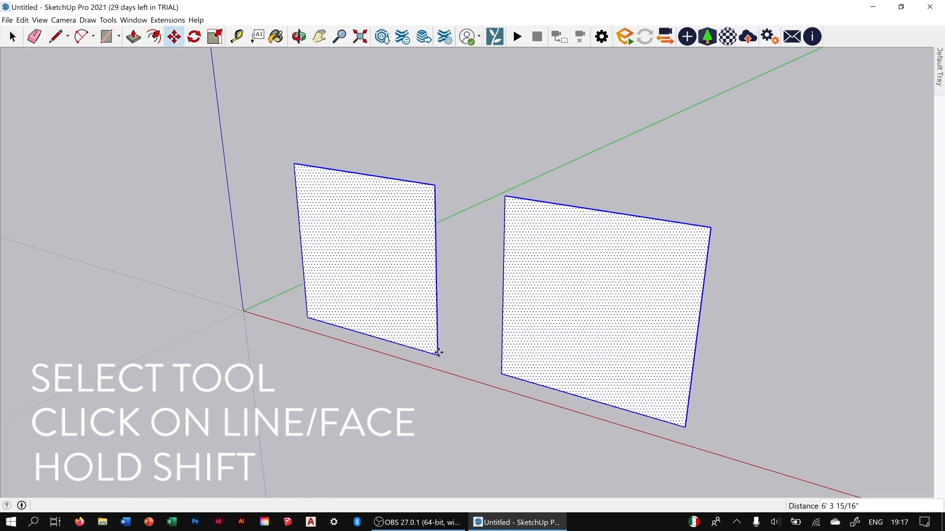
pyautogui.press('s')
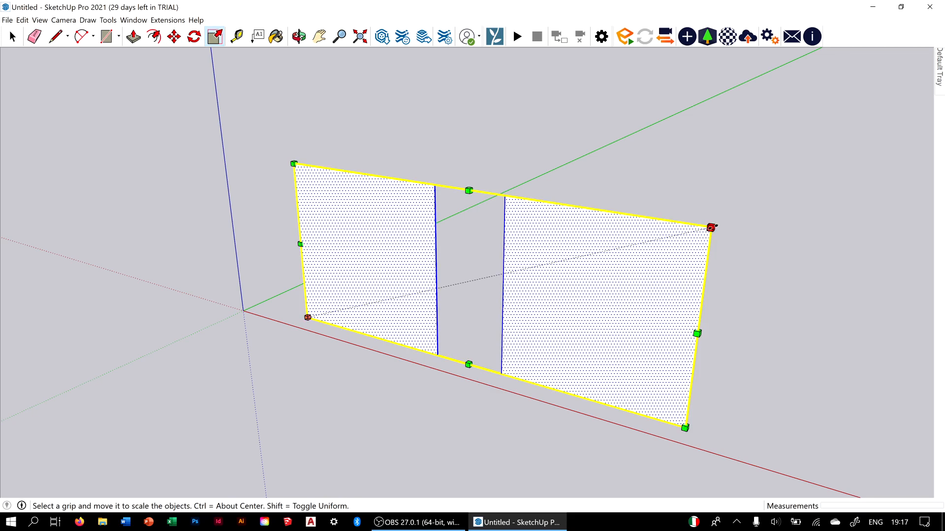
pyautogui.moveTo(711, 228); pyautogui.dragTo(853, 172)
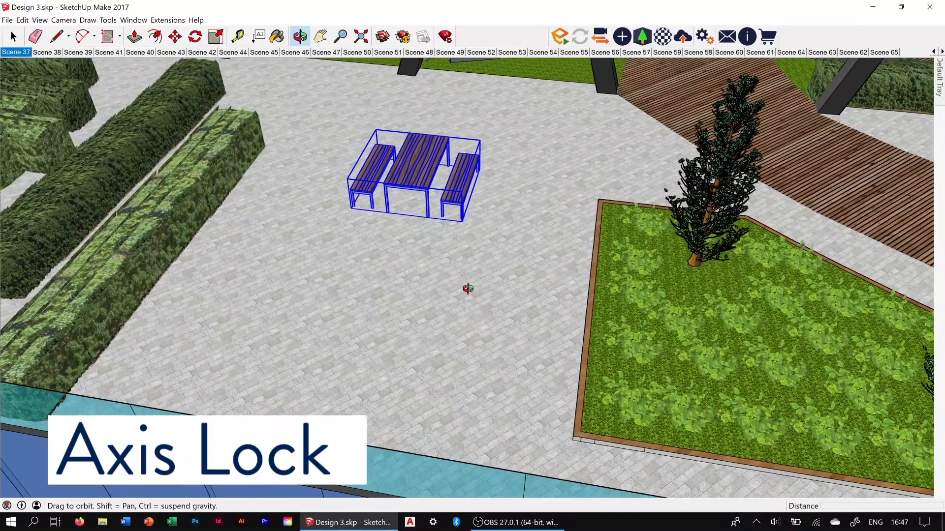
# Step: Move the selected picnic table and benches from their lower front corner about 0.93 m along the blue axis
pyautogui.moveTo(468, 289); pyautogui.dragTo(494, 281)
pyautogui.scroll(3, 398, 203)
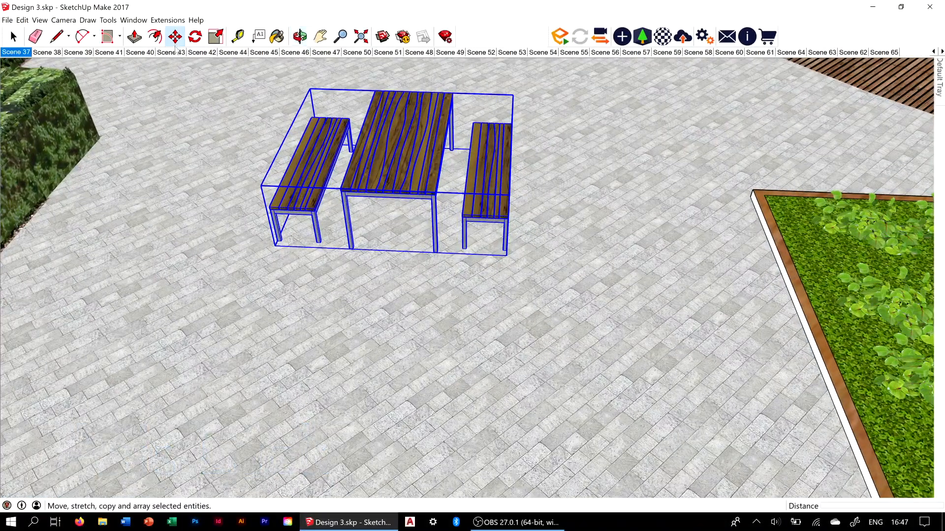
pyautogui.click(175, 37)
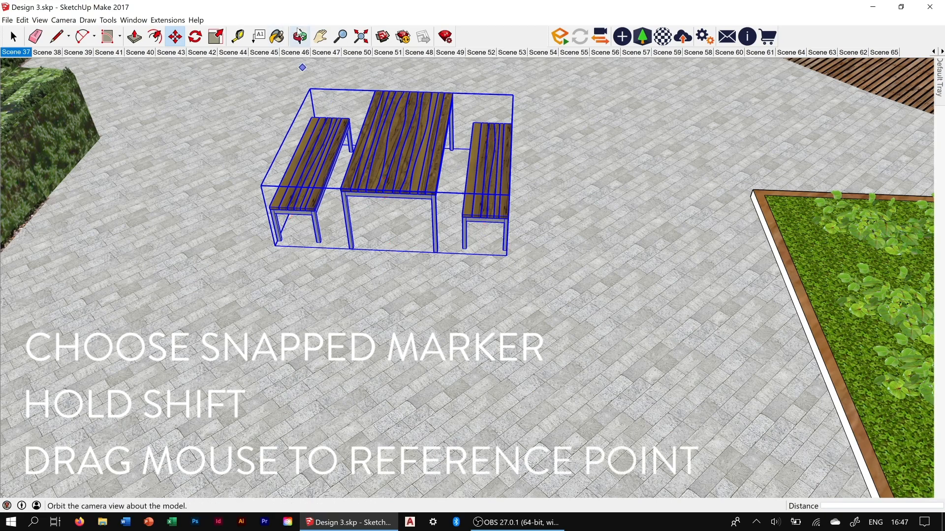
pyautogui.click(300, 36)
pyautogui.moveTo(550, 255); pyautogui.dragTo(463, 226)
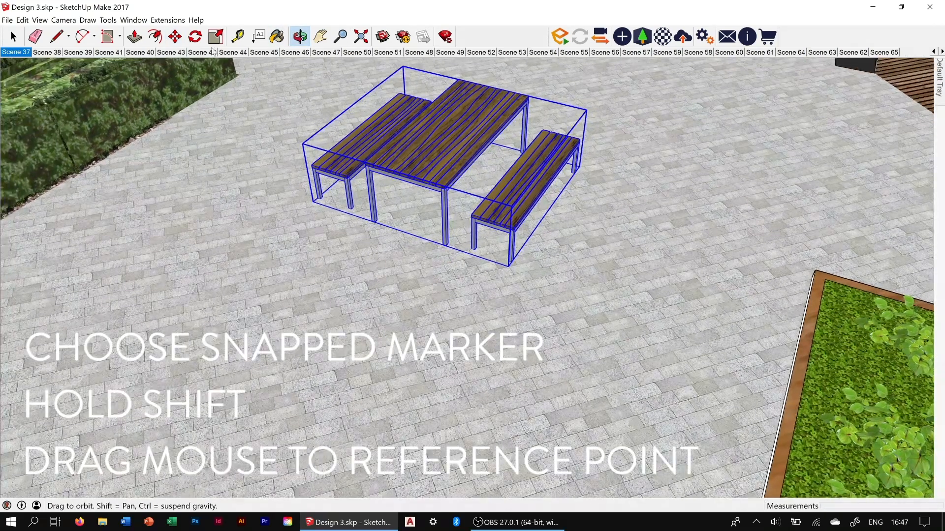
pyautogui.press('m')
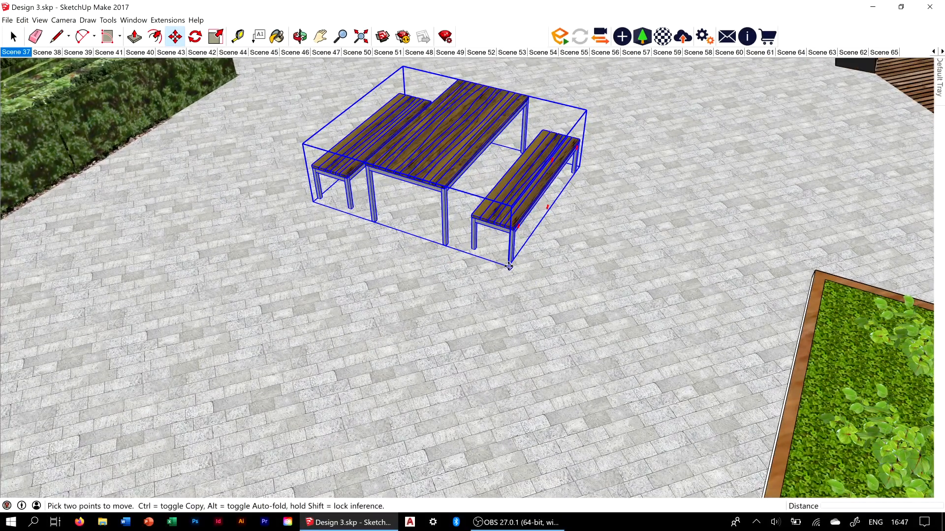
pyautogui.click(510, 264)
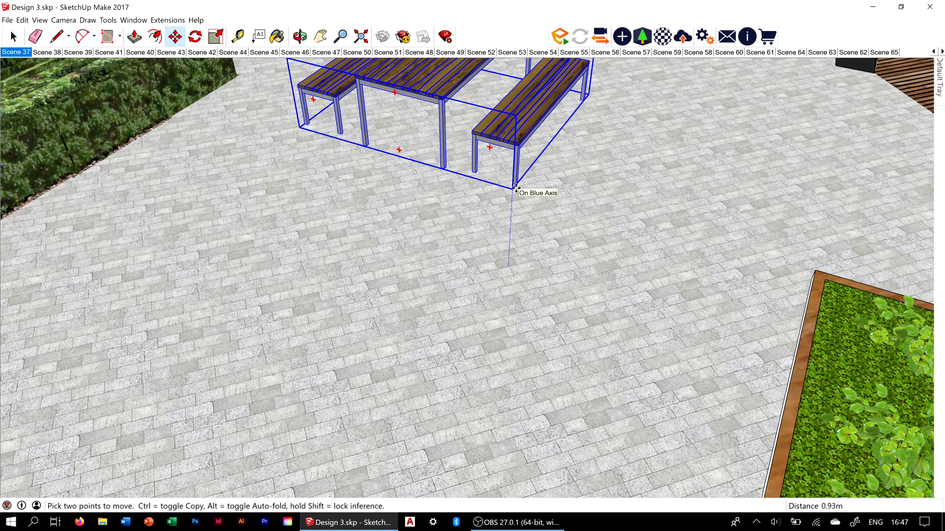
pyautogui.scroll(-6, 515, 188)
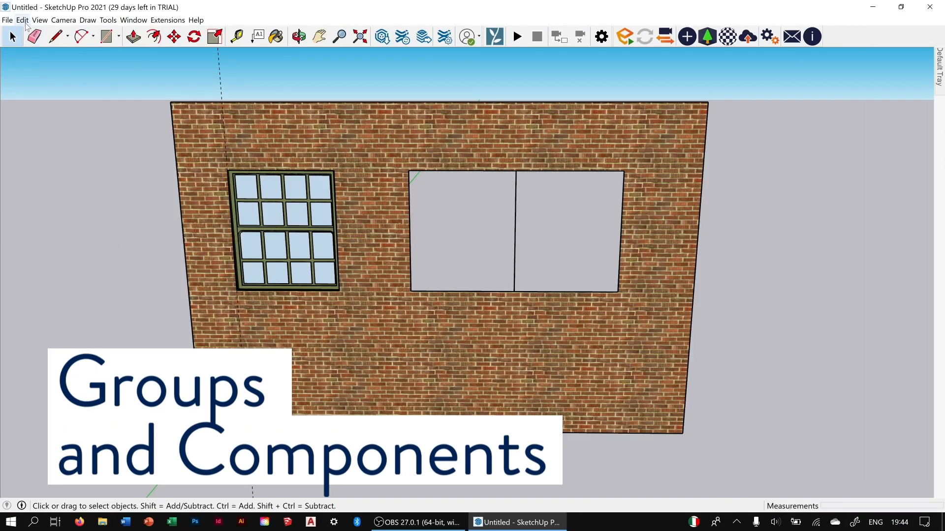
# Step: Paste the copied window into the empty wall opening nearest the existing window, aligned to the opening's lower-left corner
pyautogui.click(22, 20)
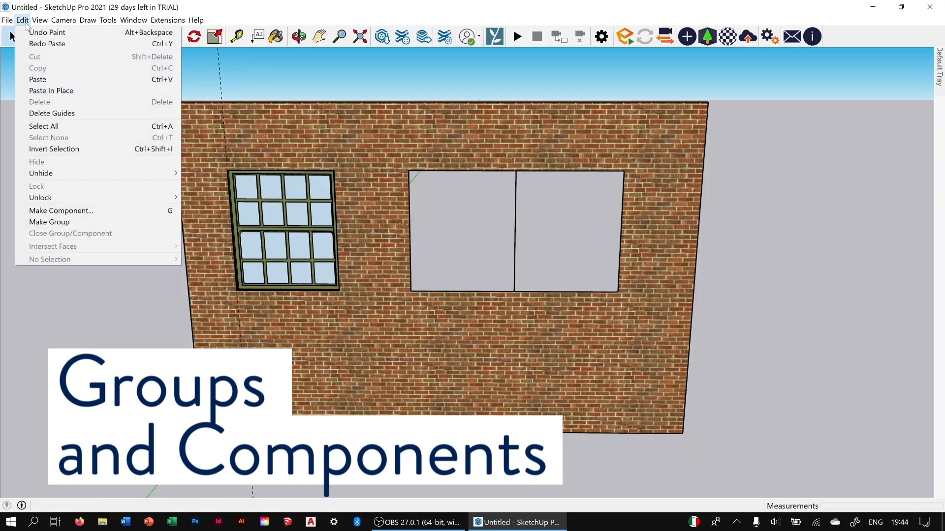
pyautogui.click(120, 298)
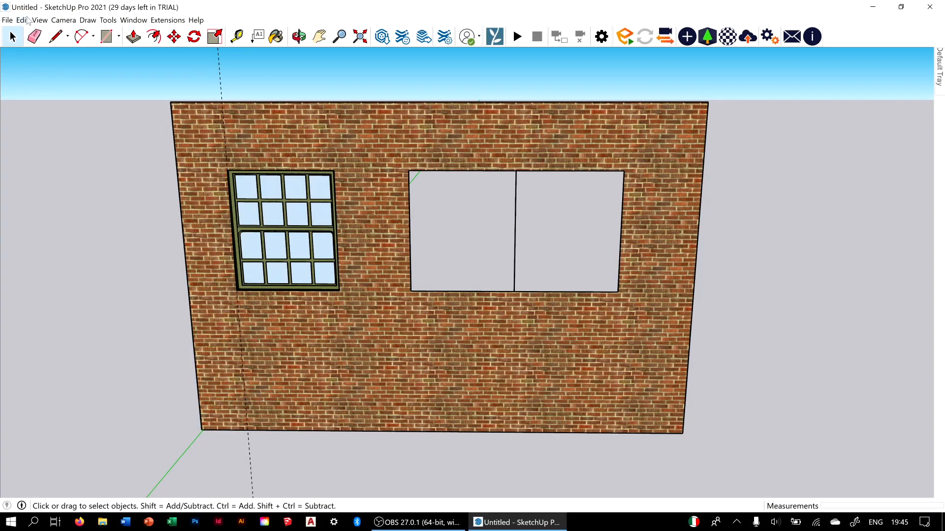
pyautogui.click(24, 21)
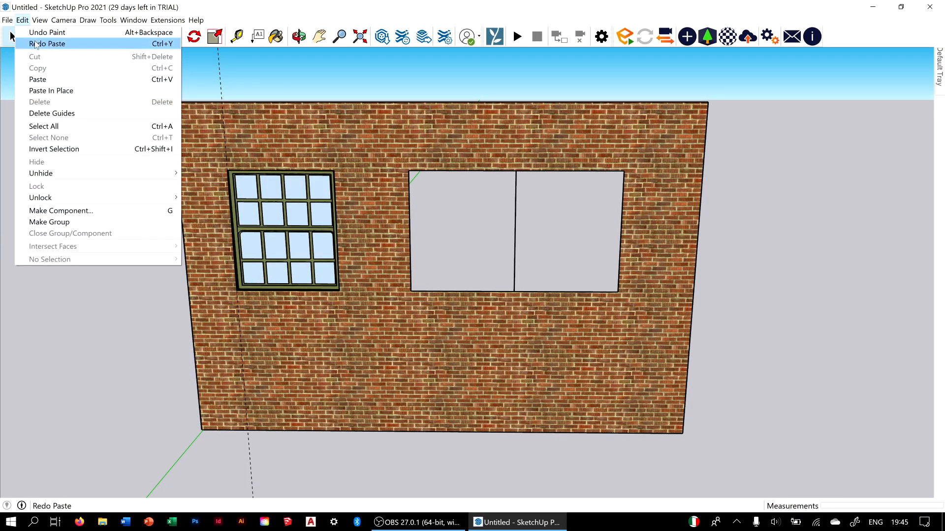
pyautogui.click(38, 80)
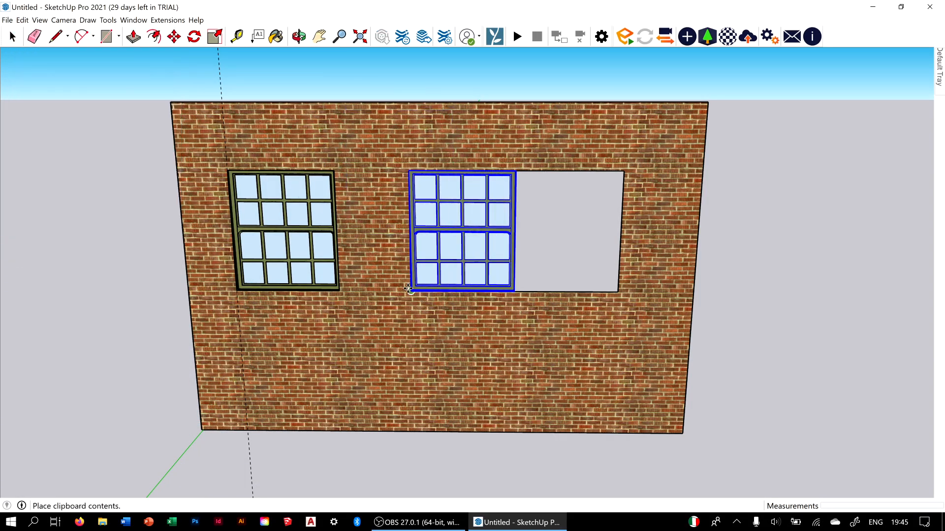
pyautogui.click(410, 291)
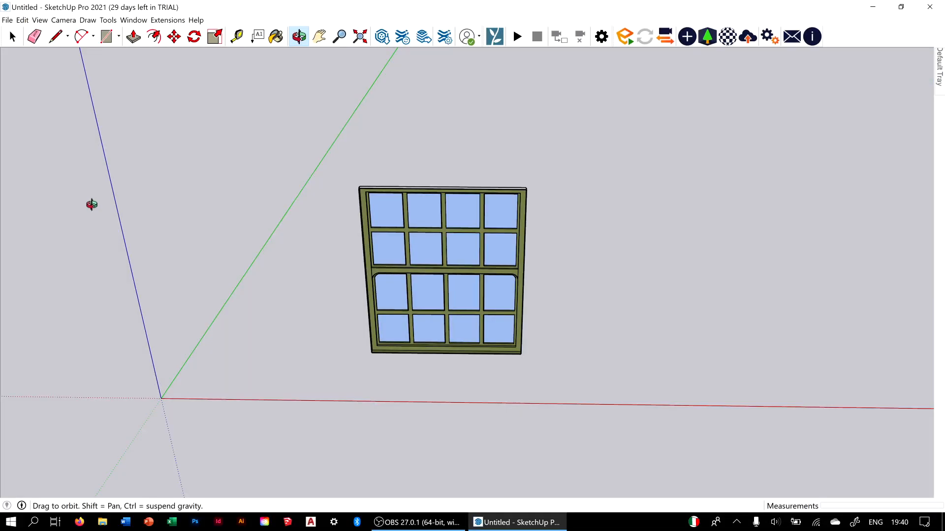
# Step: Select all of the window's loose geometry and make it a group
pyautogui.click(13, 38)
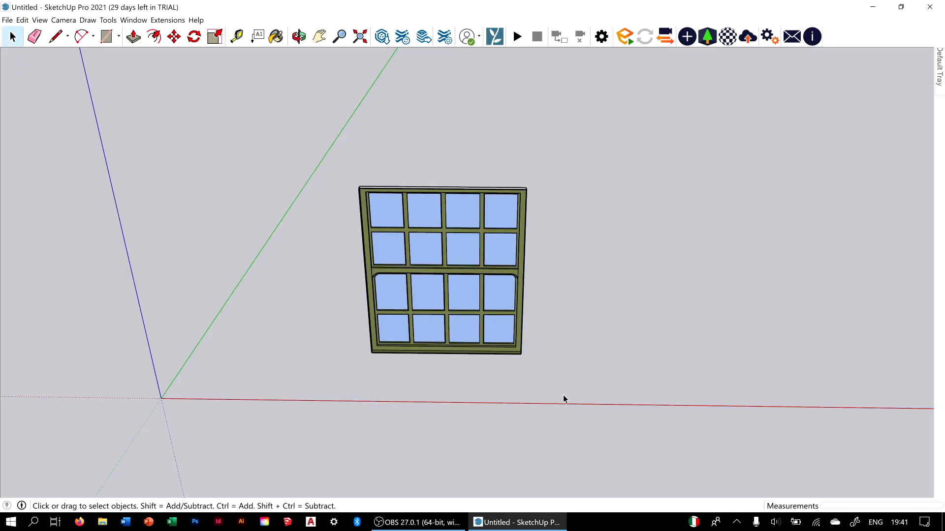
pyautogui.moveTo(298, 156); pyautogui.dragTo(298, 155)
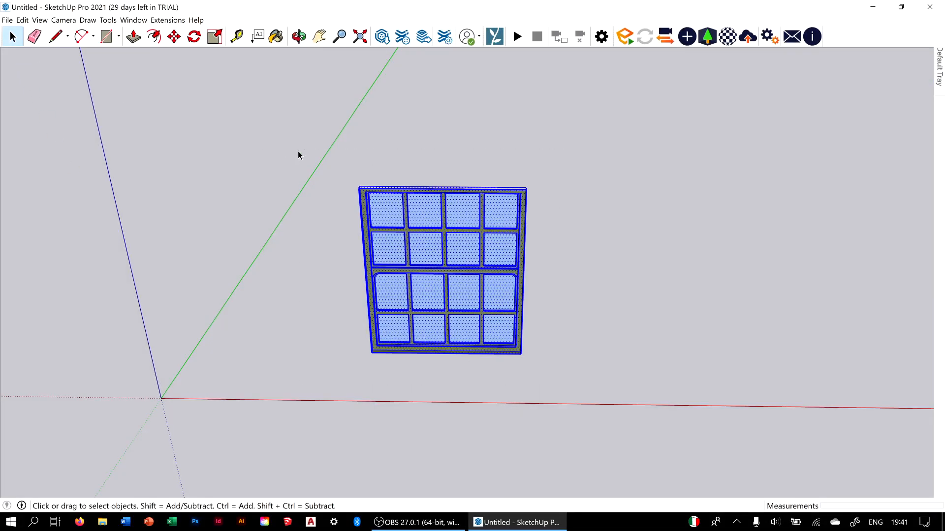
pyautogui.rightClick(422, 227)
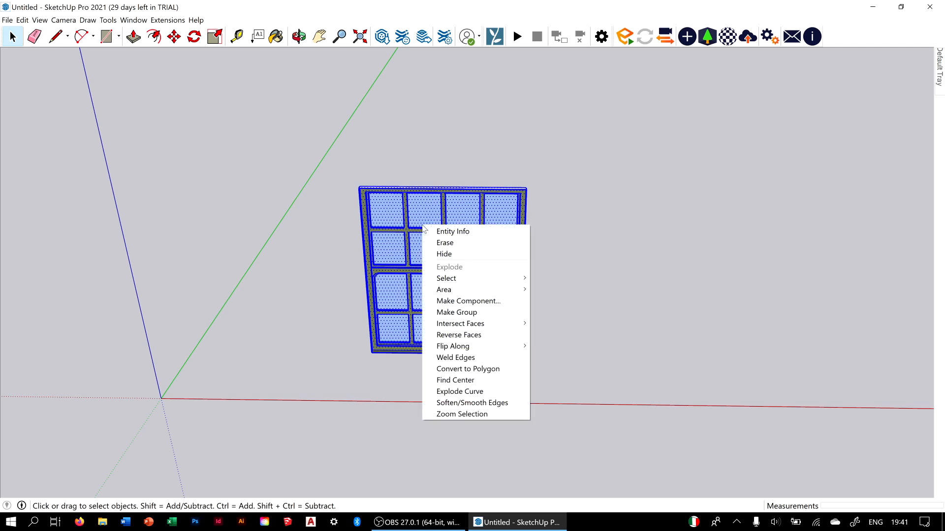
pyautogui.click(499, 313)
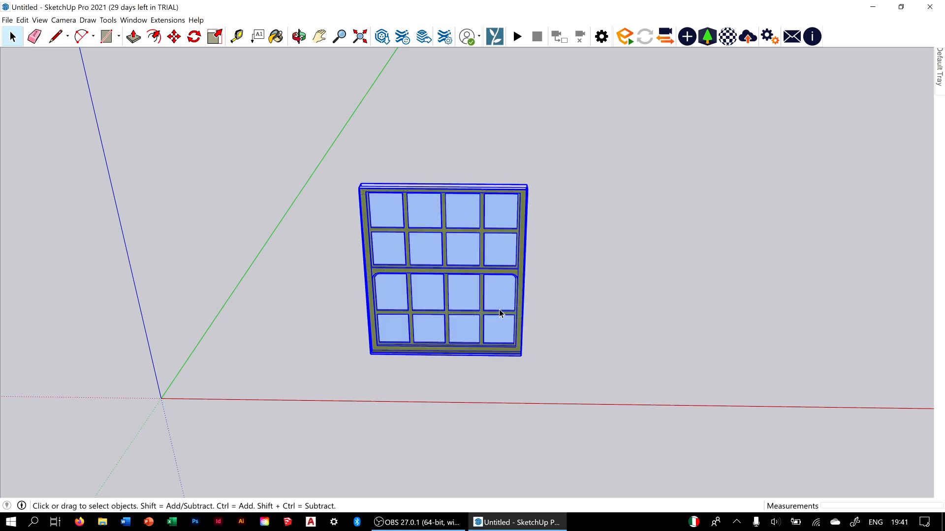
pyautogui.click(540, 322)
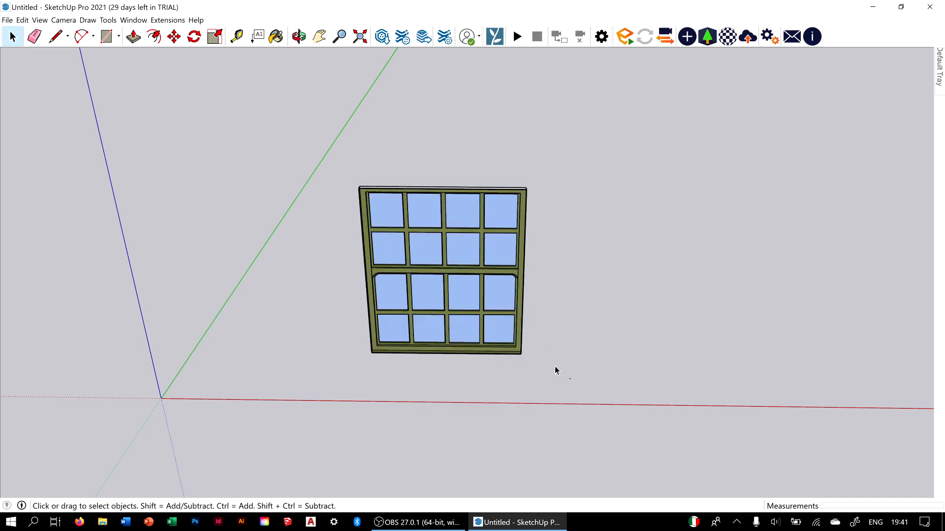
# Step: Select all of the window's loose geometry and make it a component named "Window"
pyautogui.moveTo(275, 122); pyautogui.dragTo(276, 122)
pyautogui.rightClick(413, 237)
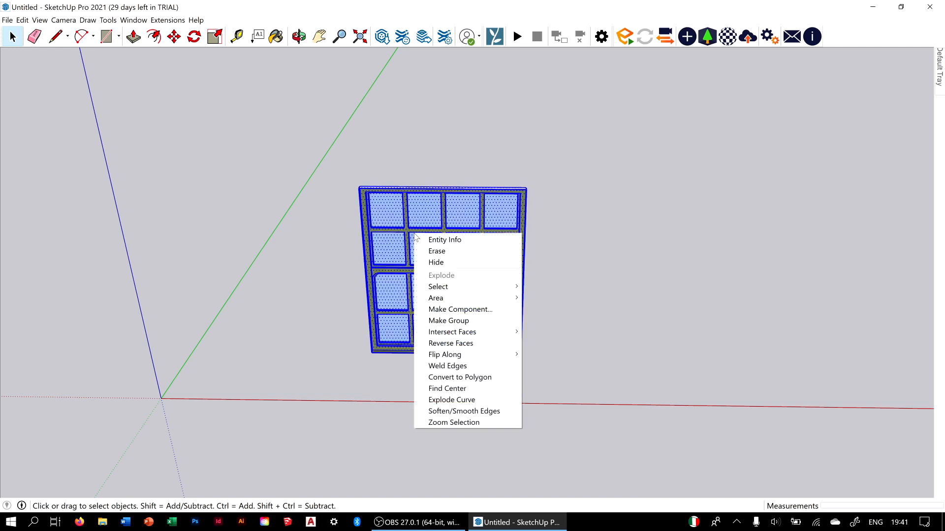
pyautogui.click(480, 306)
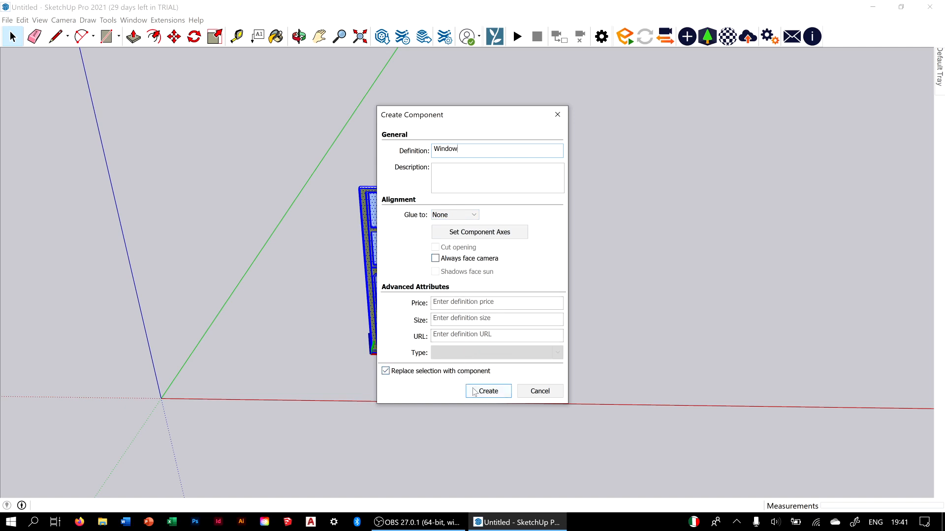
pyautogui.click(474, 391)
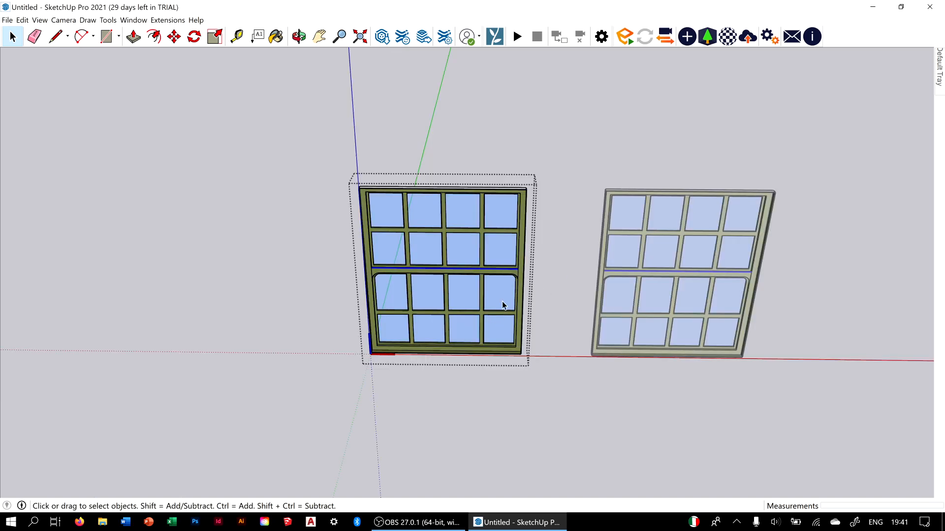
# Step: Paint the eight lower panes of the left-hand window component with the cloudy reflective glass material
pyautogui.press('b')
pyautogui.click(489, 282)
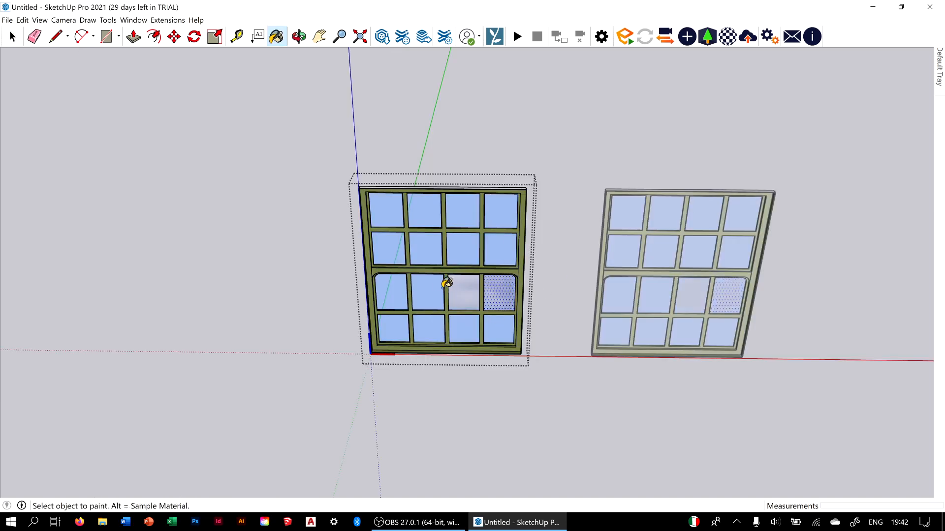
pyautogui.click(397, 286)
pyautogui.click(393, 326)
pyautogui.click(429, 327)
pyautogui.click(464, 327)
pyautogui.click(498, 327)
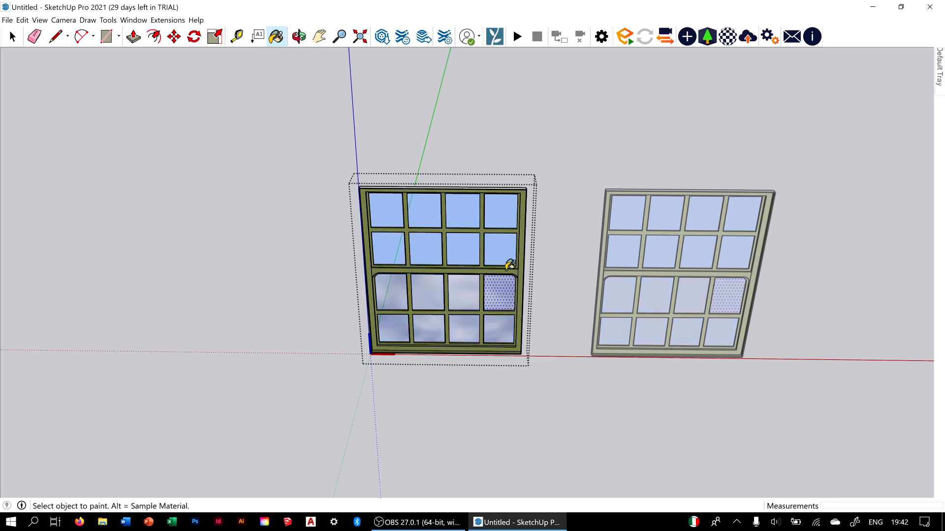
# Step: Paint the eight upper panes of the left-hand window component with the same cloudy glass material
pyautogui.click(461, 244)
pyautogui.click(424, 247)
pyautogui.click(389, 246)
pyautogui.click(386, 210)
pyautogui.click(424, 211)
pyautogui.click(463, 210)
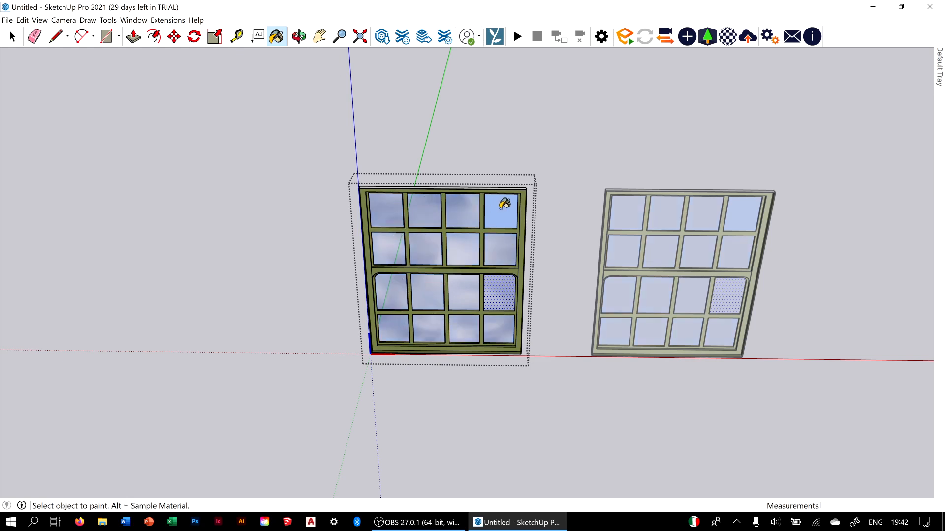
pyautogui.press('space')
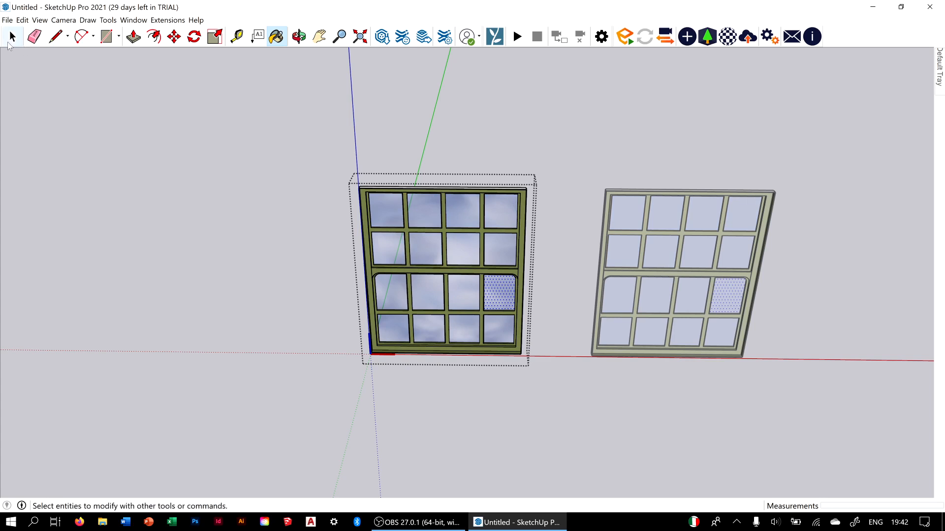
pyautogui.click(495, 134)
# Step: Undo all of the cloudy glass painting on the window component's panes and leave component editing
pyautogui.hotkey('ctrl', 'z')
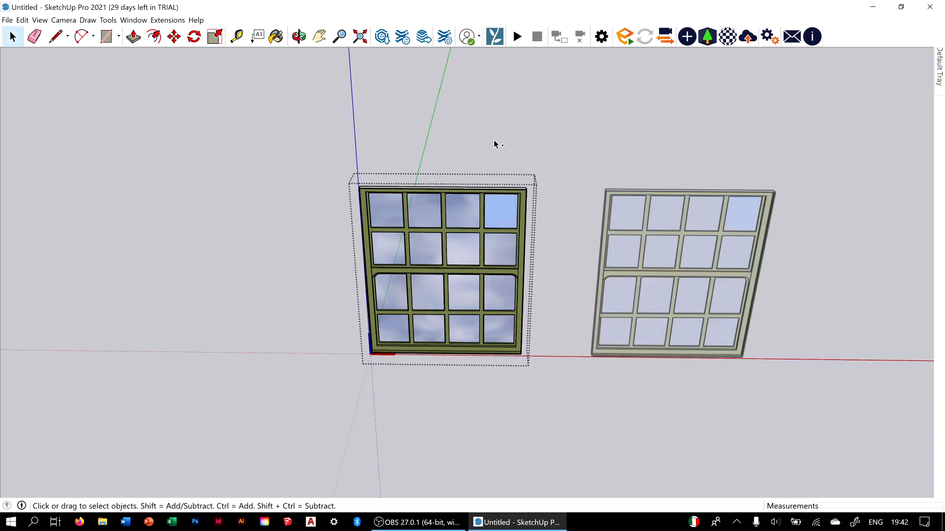
pyautogui.hotkey('ctrl', 'z')
pyautogui.hotkey('ctrl', 'z')
pyautogui.hotkey('ctrl', 'z')
pyautogui.hotkey('ctrl', 'z')
pyautogui.hotkey('ctrl', 'z')
pyautogui.hotkey('ctrl', 'z')
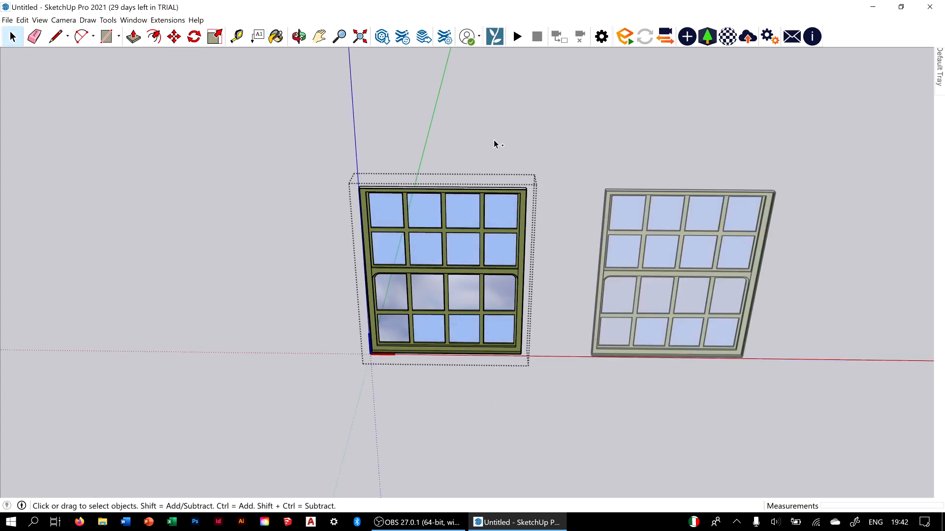
pyautogui.hotkey('ctrl', 'z')
pyautogui.hotkey('ctrl', 'z')
pyautogui.hotkey('ctrl', 'z')
pyautogui.hotkey('ctrl', 'z')
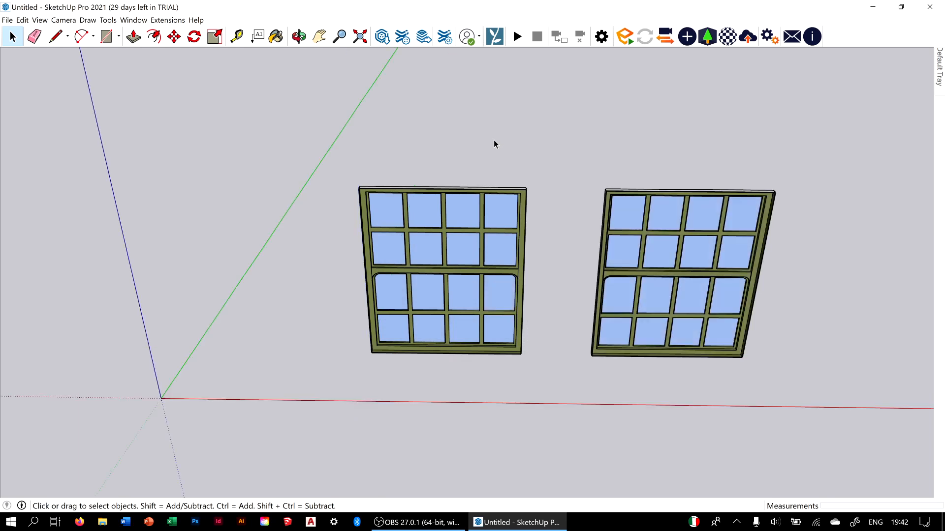
# Step: Make the left-hand window component unique and open it for editing
pyautogui.rightClick(481, 237)
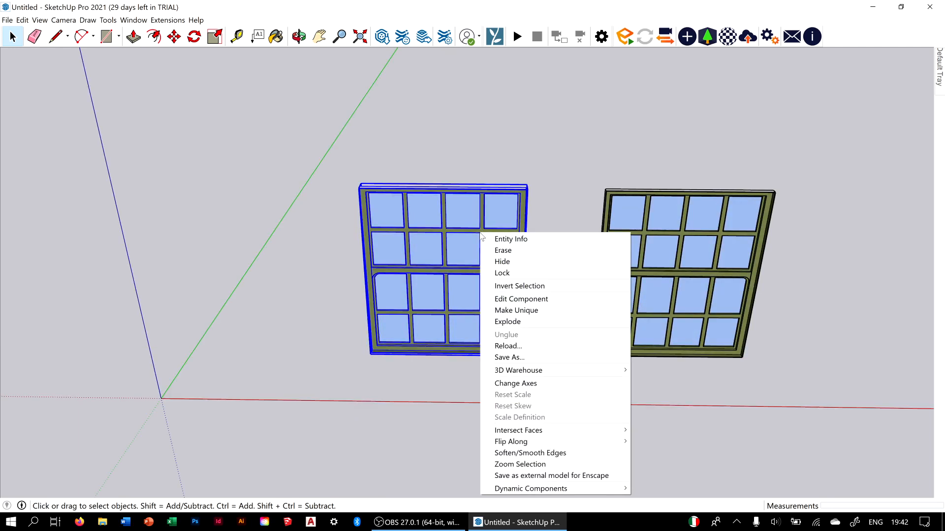
pyautogui.click(522, 314)
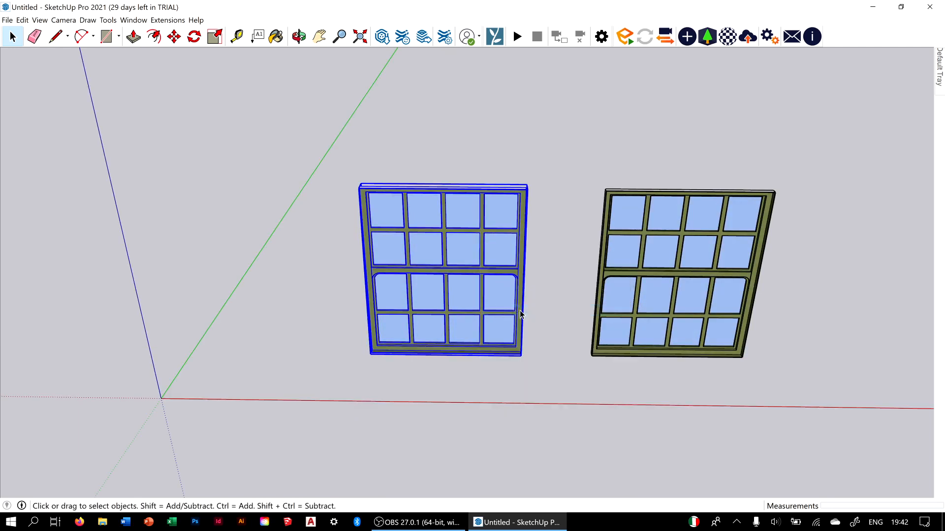
pyautogui.doubleClick(451, 285)
# Step: Paint the eight upper panes of the unique window component with the pale blue glass material
pyautogui.press('b')
pyautogui.click(388, 209)
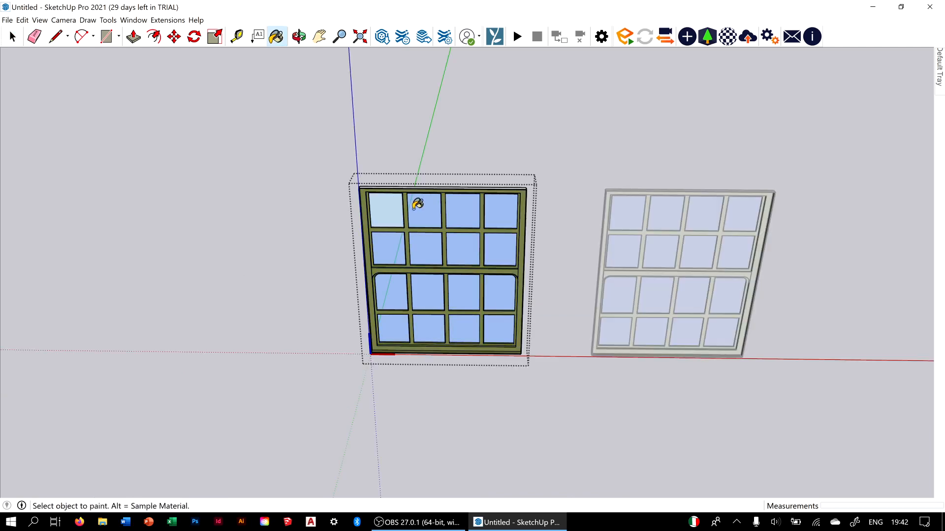
pyautogui.click(424, 209)
pyautogui.click(463, 209)
pyautogui.click(500, 206)
pyautogui.click(500, 248)
pyautogui.click(465, 244)
pyautogui.click(426, 246)
pyautogui.click(392, 246)
# Step: Paint the eight lower panes of the unique window component with the pale blue glass material
pyautogui.click(392, 291)
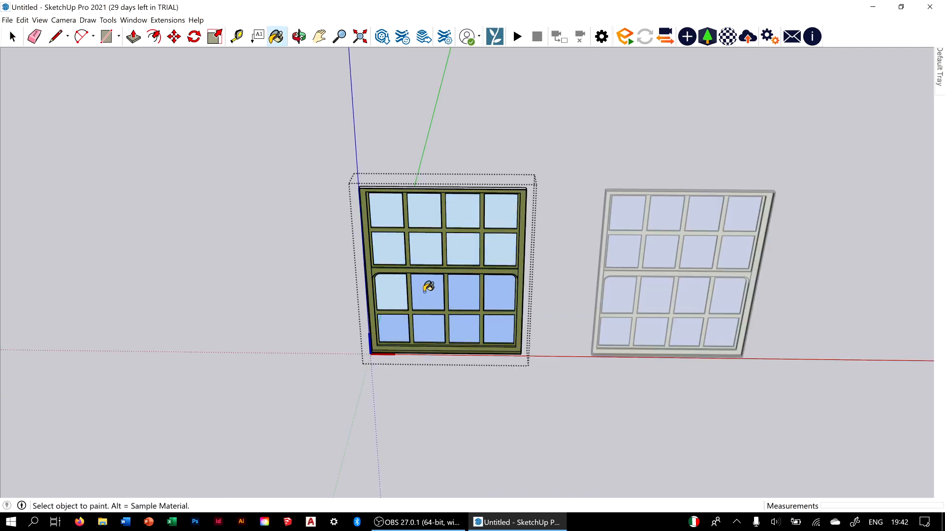
pyautogui.click(427, 286)
pyautogui.click(465, 290)
pyautogui.click(497, 298)
pyautogui.click(499, 328)
pyautogui.click(464, 328)
pyautogui.click(429, 329)
pyautogui.click(394, 328)
pyautogui.press('space')
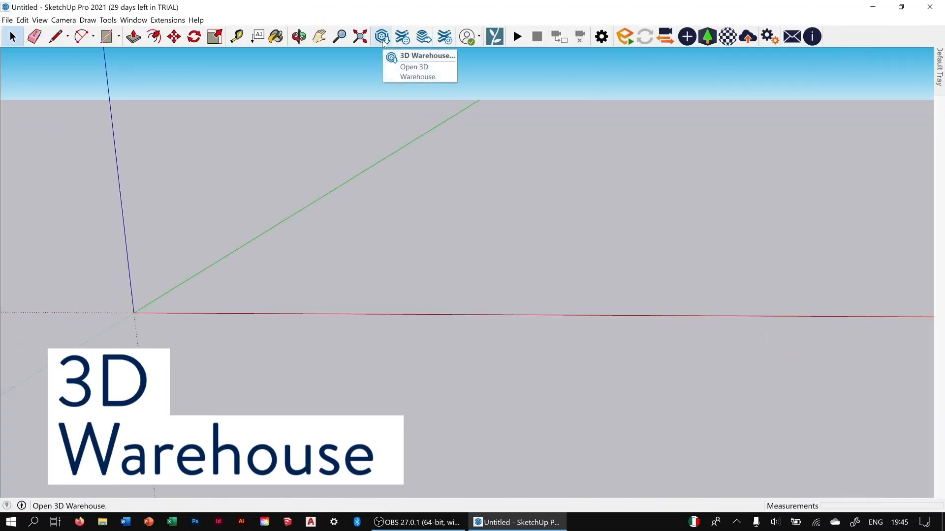
# Step: Open 3D Warehouse in a maximized window and dismiss the announcement banner to browse the featured models and collections
pyautogui.click(193, 37)
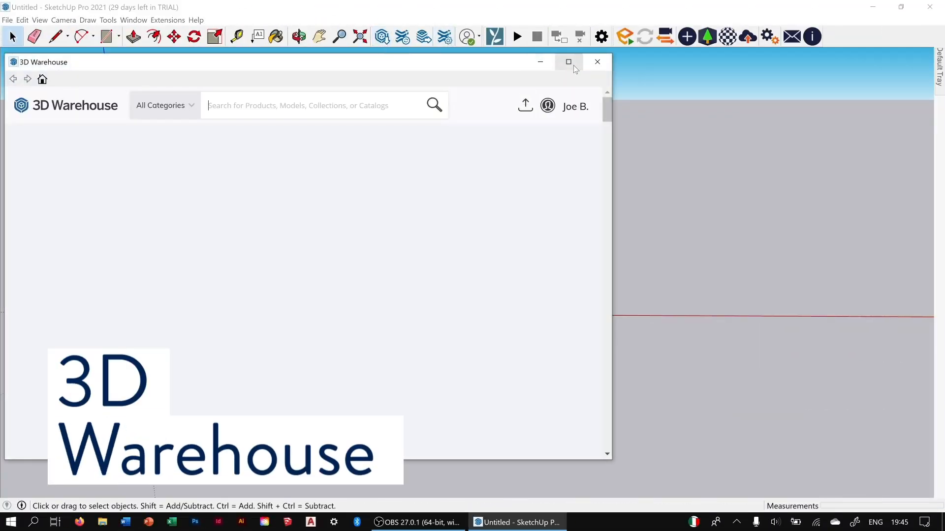
pyautogui.click(568, 61)
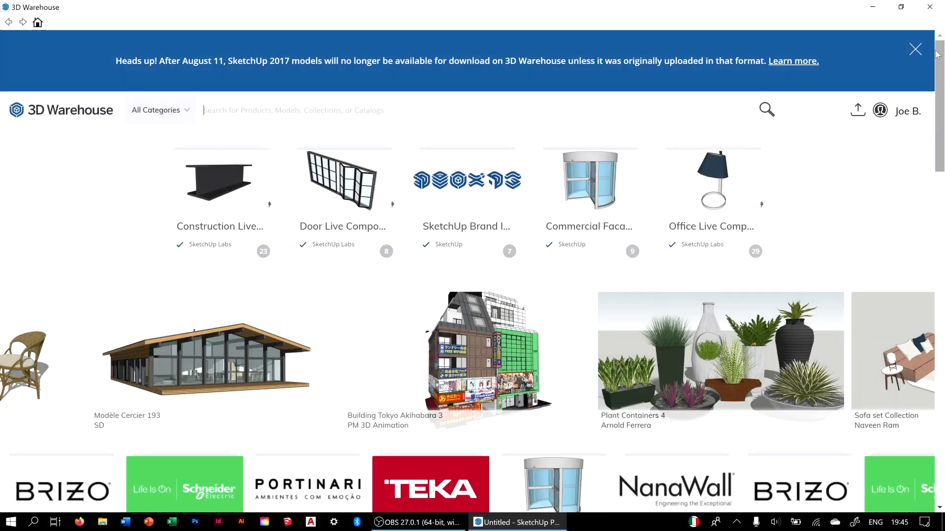
pyautogui.click(916, 50)
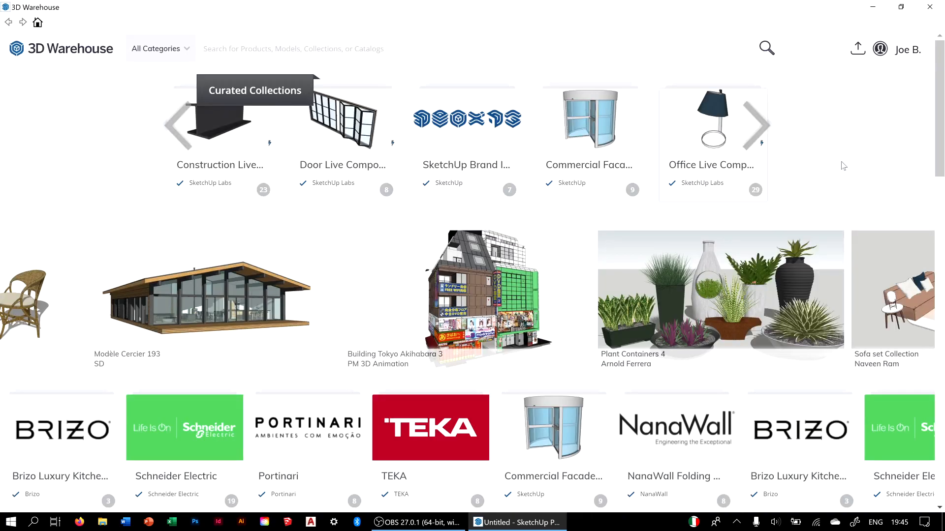
pyautogui.scroll(-3, 833, 251)
pyautogui.scroll(-5, 833, 251)
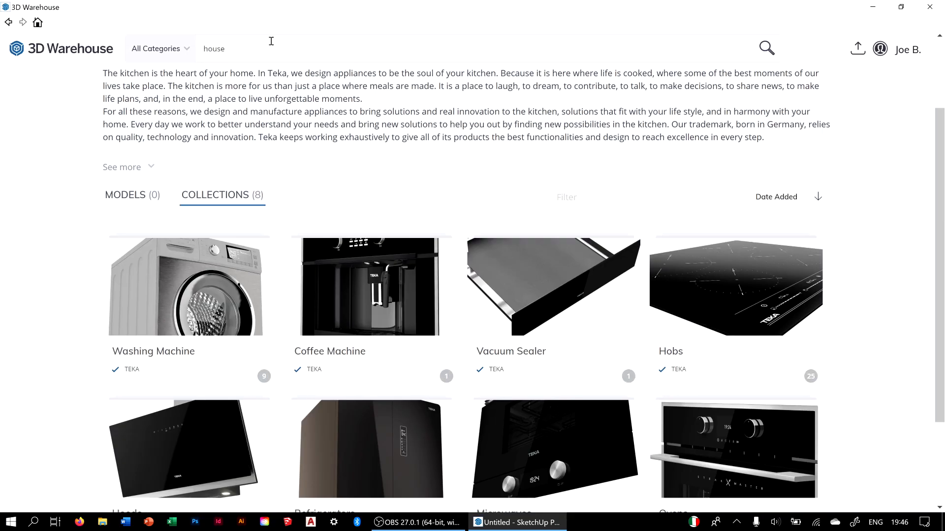
# Step: Search 3D Warehouse for "house" and browse the results limited to models
pyautogui.press('Return')
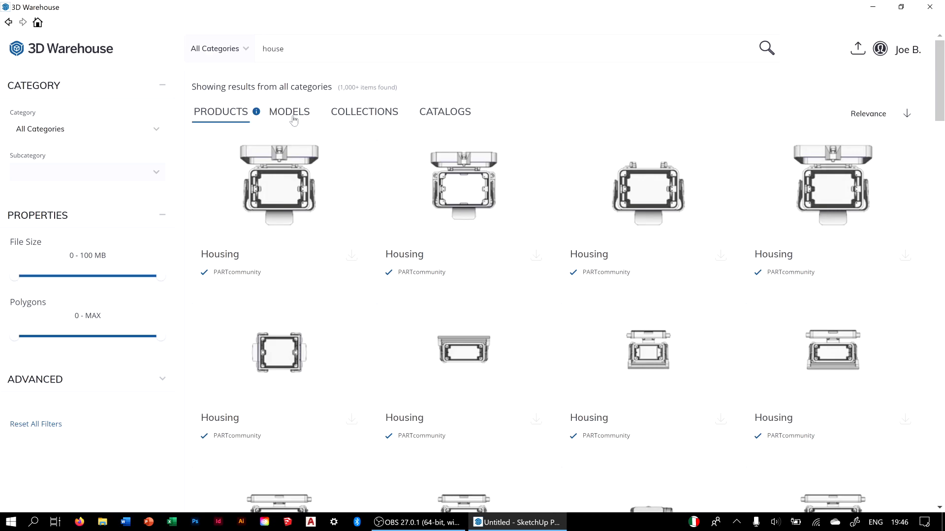
pyautogui.click(293, 118)
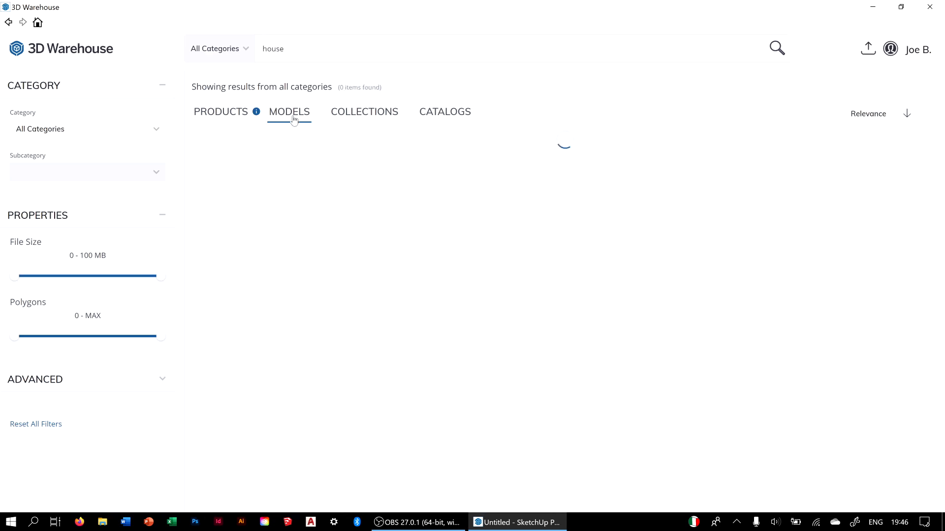
pyautogui.scroll(-5, 590, 294)
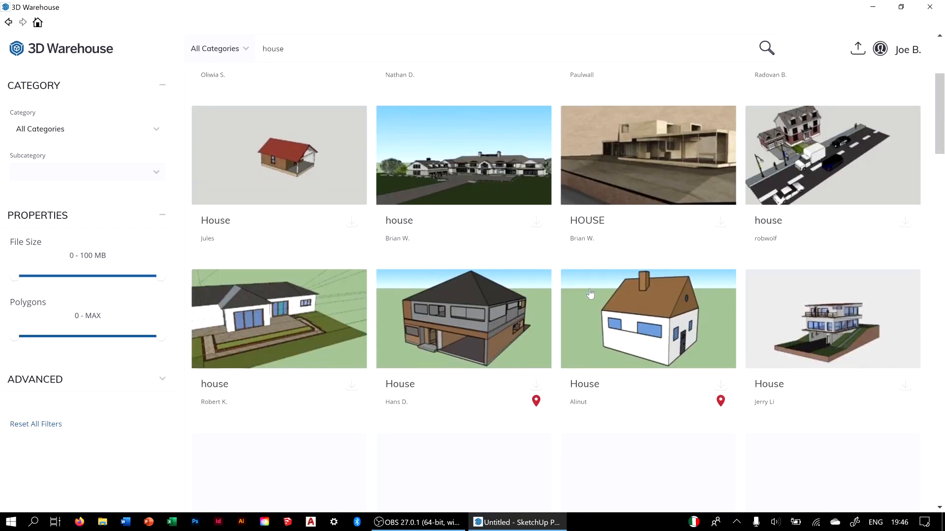
# Step: Load the multi-storey hillside House model directly into the SketchUp file and place it near the origin
pyautogui.click(904, 337)
pyautogui.click(426, 287)
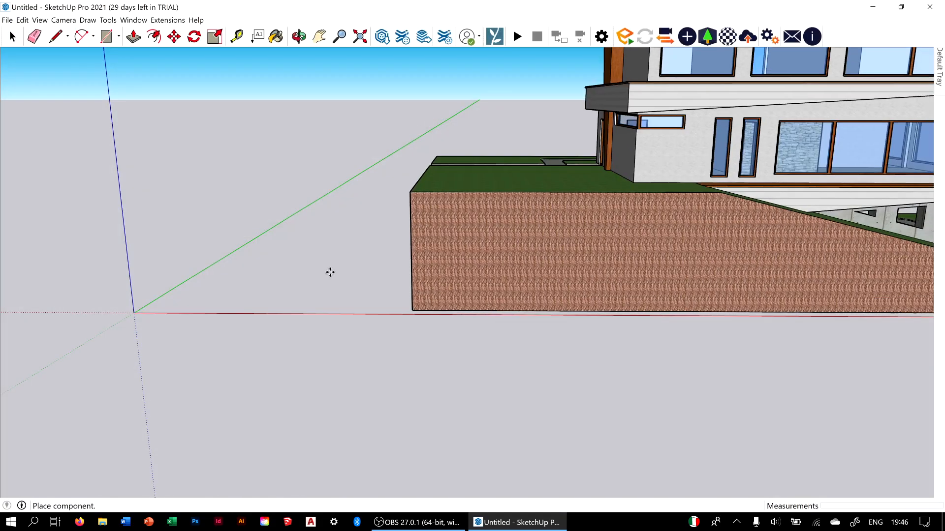
pyautogui.click(216, 259)
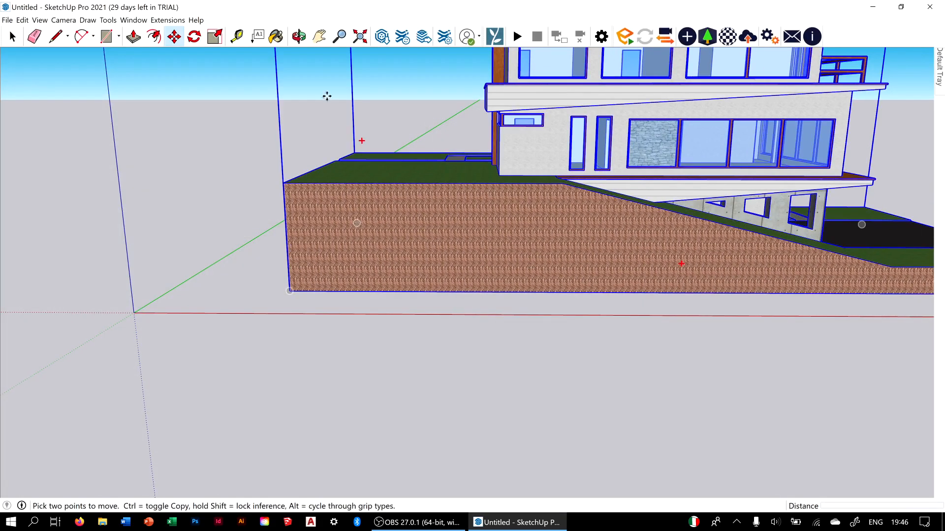
pyautogui.click(299, 36)
pyautogui.moveTo(411, 164); pyautogui.dragTo(443, 317)
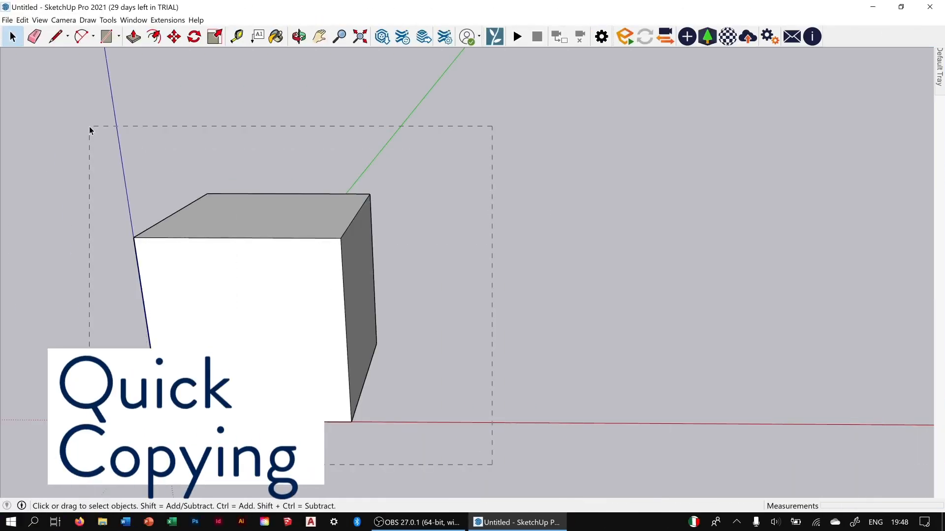
# Step: Select the whole cube and copy it 1.5 m along the red axis from its corner at the origin
pyautogui.moveTo(89, 130); pyautogui.dragTo(89, 130)
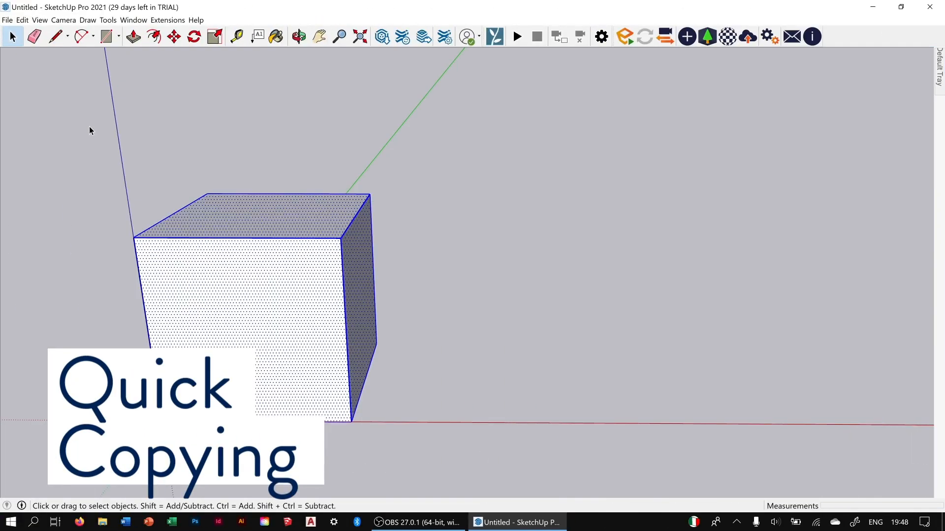
pyautogui.press('m')
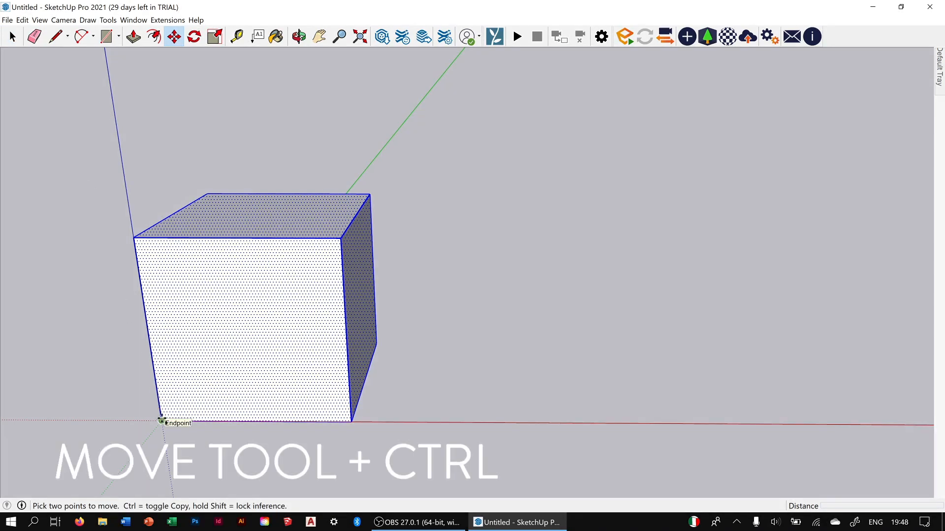
pyautogui.click(162, 420)
pyautogui.press('ctrl')
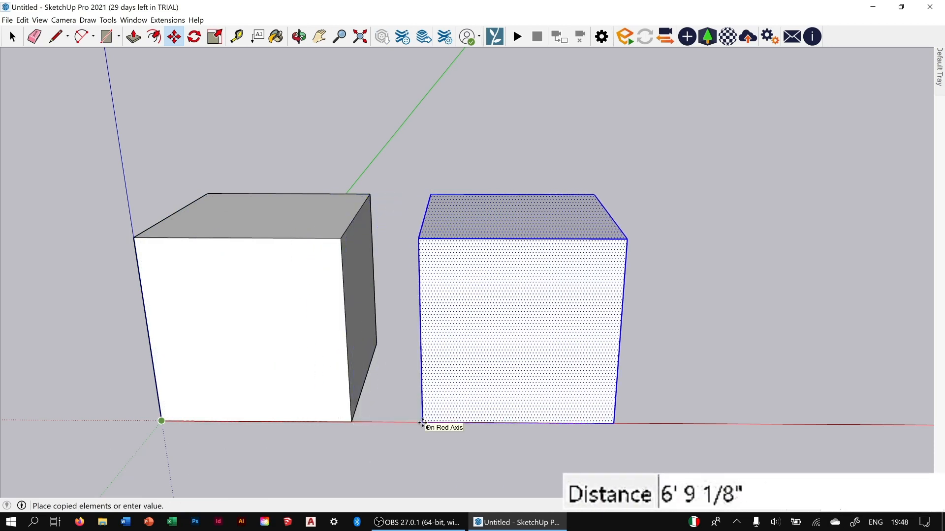
pyautogui.write('1.5m')
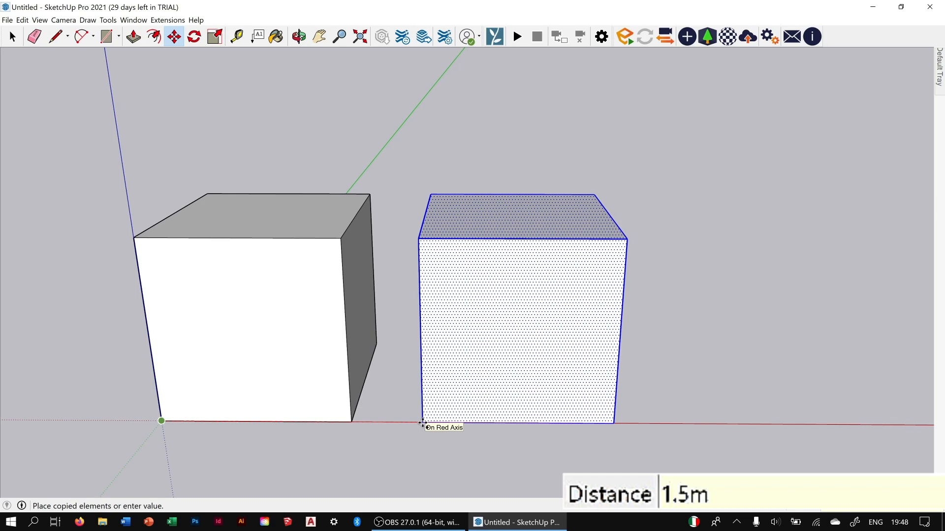
pyautogui.press('Return')
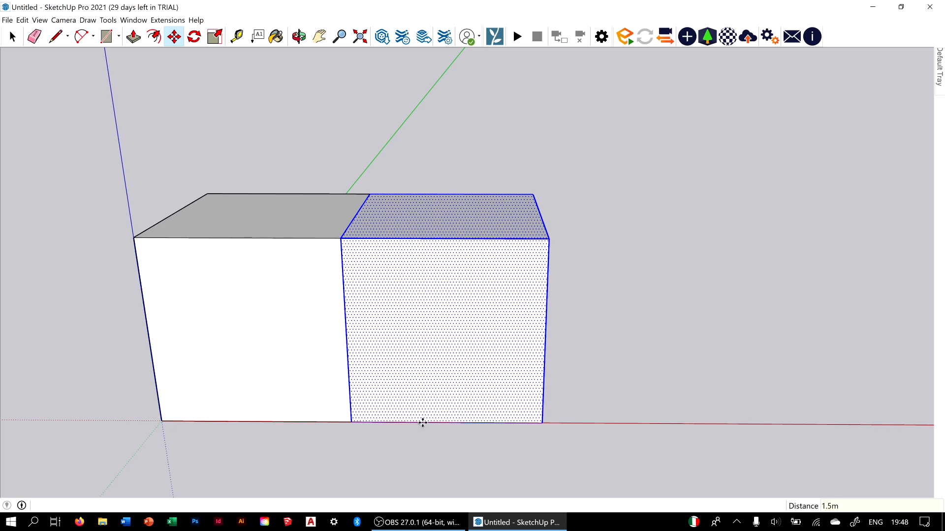
# Step: Multiply the cube copy into an x5 linear array along the red axis
pyautogui.write('x5')
pyautogui.press('Return')
pyautogui.scroll(-5, 373, 395)
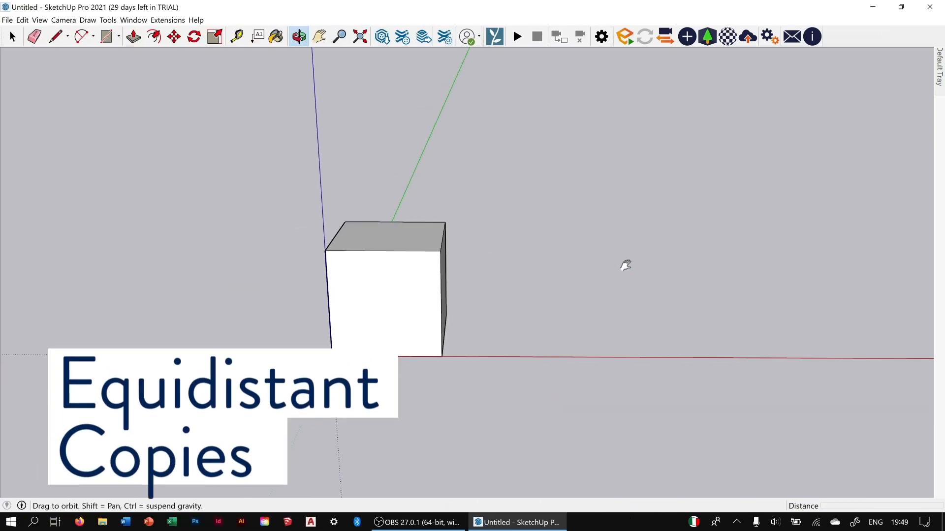
# Step: Select the whole single cube and place a copy about 27' 6" away along the red axis, starting from the origin corner
pyautogui.moveTo(624, 263); pyautogui.dragTo(187, 94)
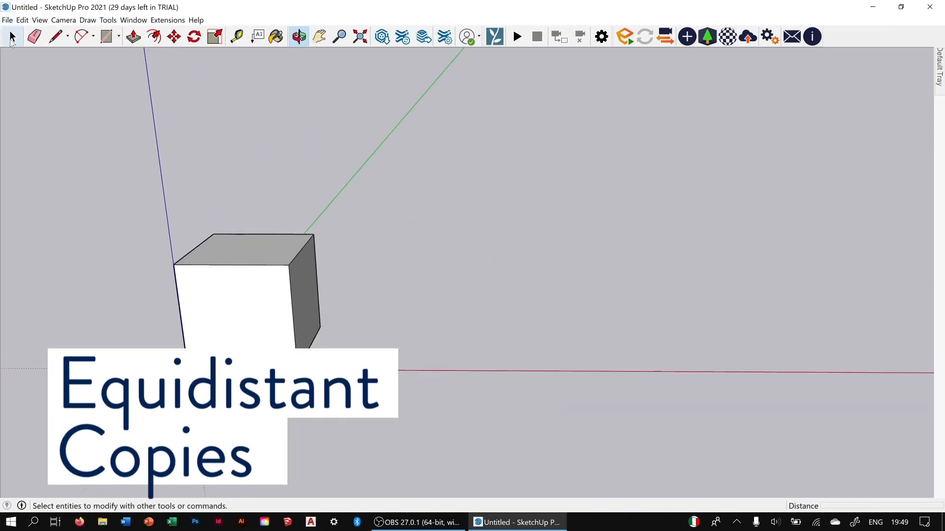
pyautogui.click(12, 36)
pyautogui.moveTo(403, 404); pyautogui.dragTo(271, 297)
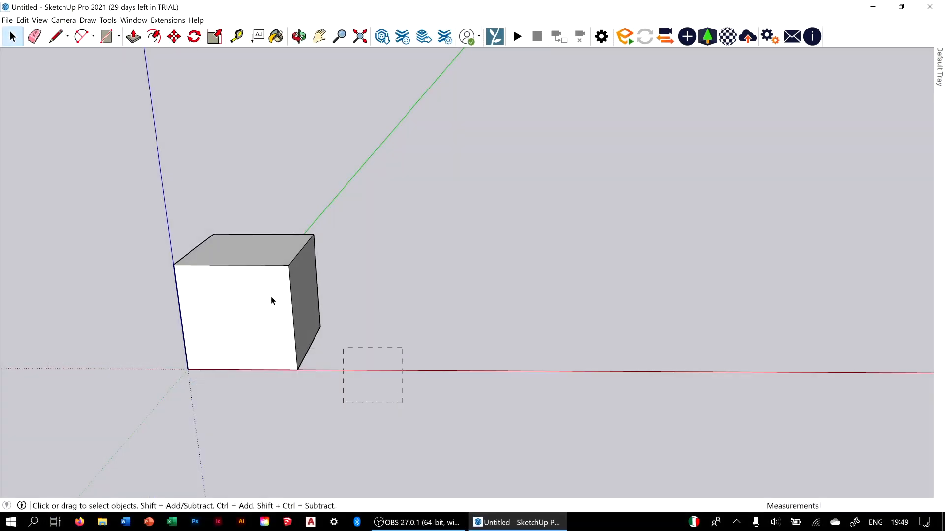
pyautogui.moveTo(108, 195); pyautogui.dragTo(109, 195)
pyautogui.press('m')
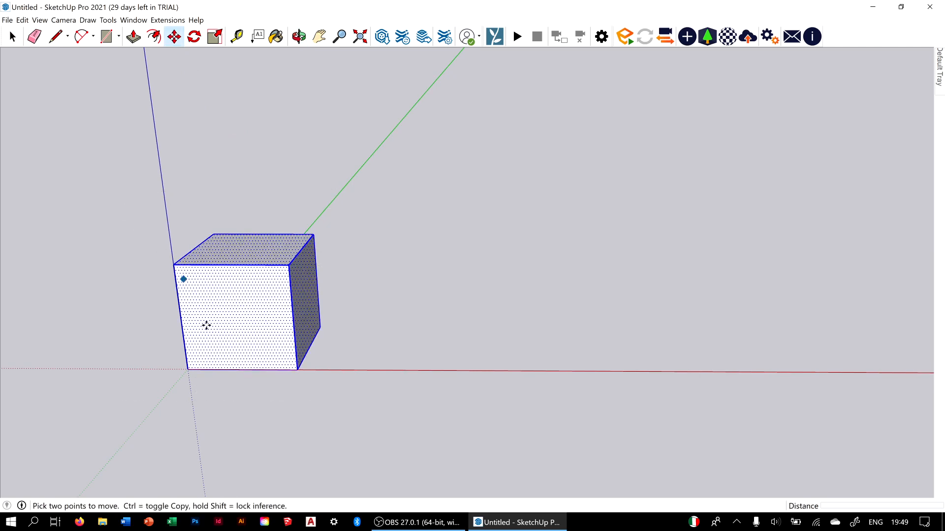
pyautogui.click(188, 365)
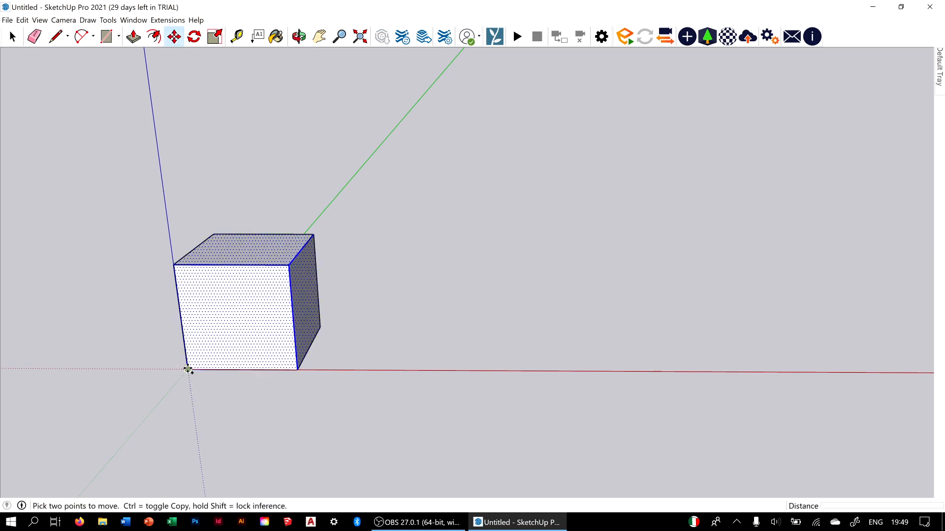
pyautogui.press('ctrl')
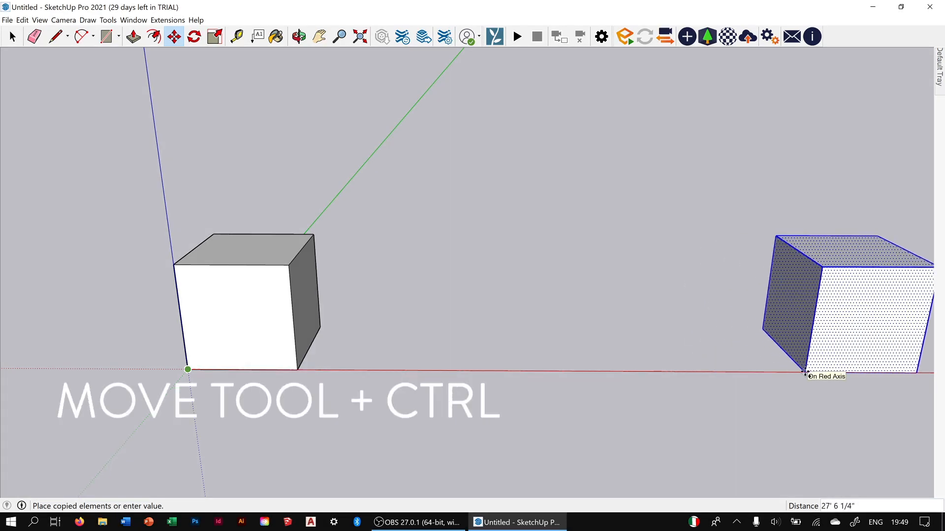
pyautogui.click(805, 372)
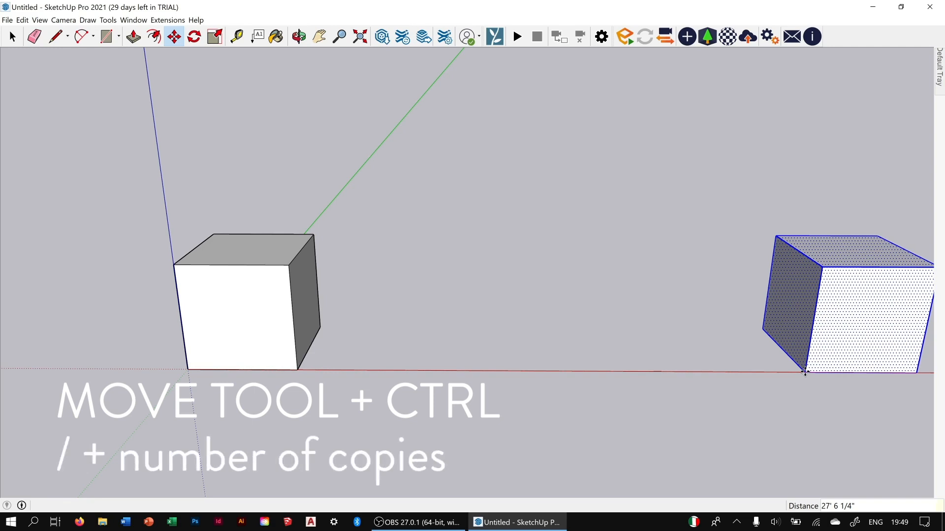
# Step: Divide the distance between the original cube and its copy with /3 to create equidistant copies
pyautogui.write('/3')
pyautogui.press('Return')
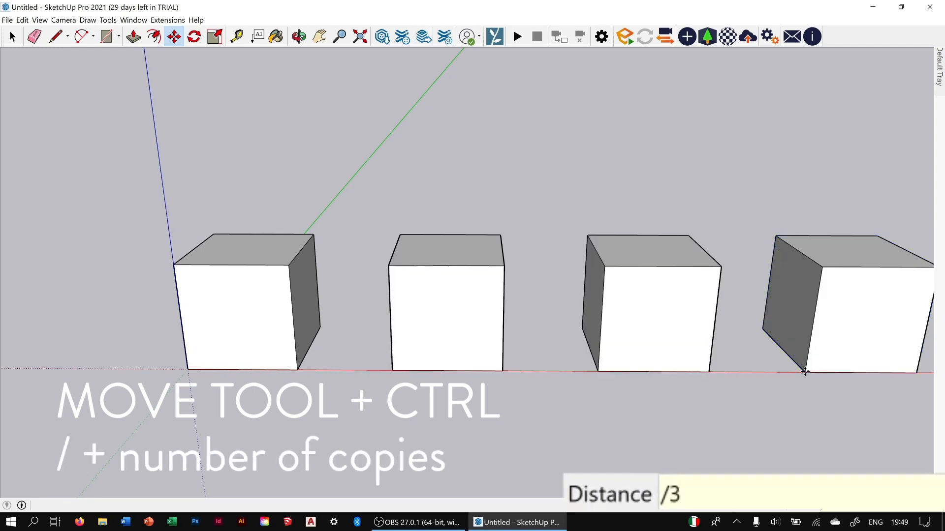
pyautogui.click(298, 36)
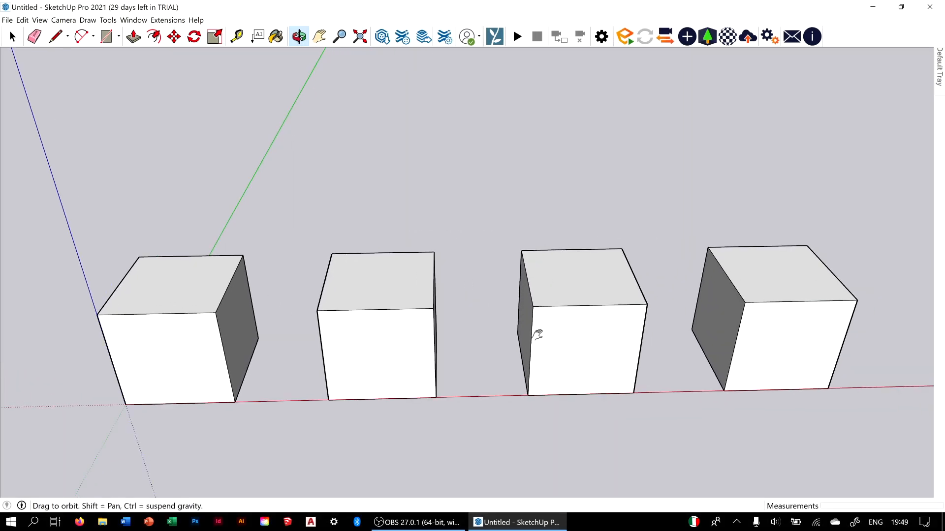